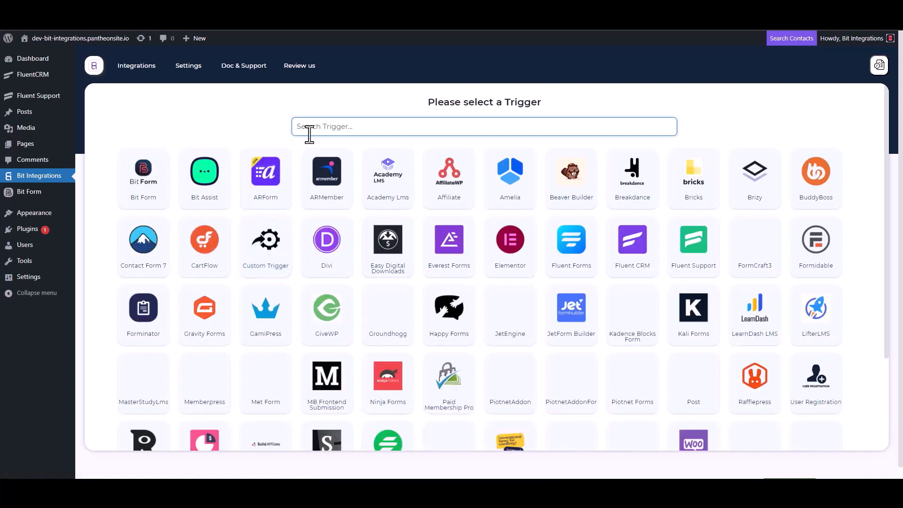
Step: Choose Fluent Support as the trigger, copy its webhook URL, and start fetching sample data
{"action": "left_click", "coordinate": [695, 258]}
{"action": "left_click", "coordinate": [642, 227]}
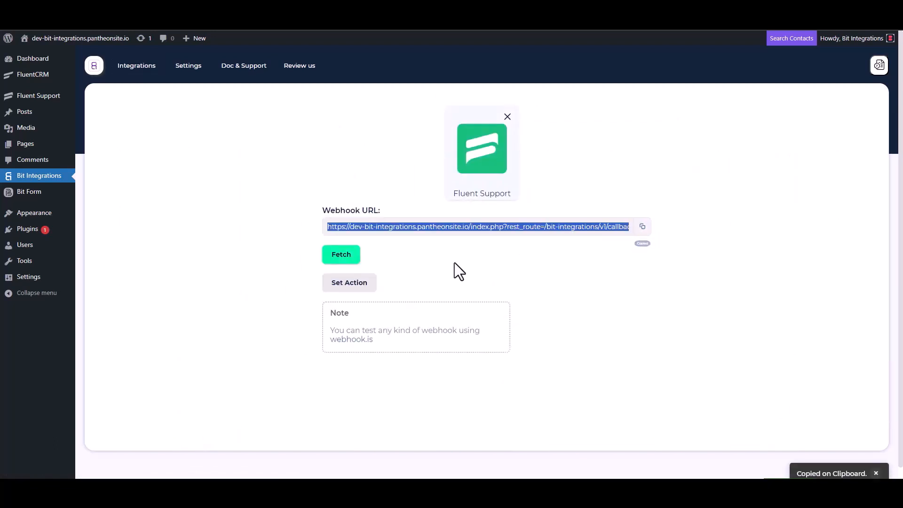
{"action": "left_click", "coordinate": [341, 255]}
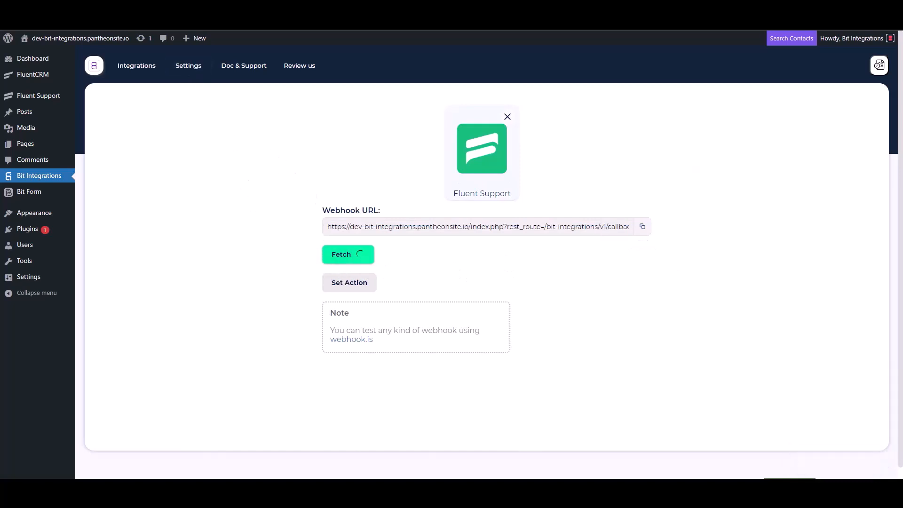
{"action": "left_click", "coordinate": [176, 10]}
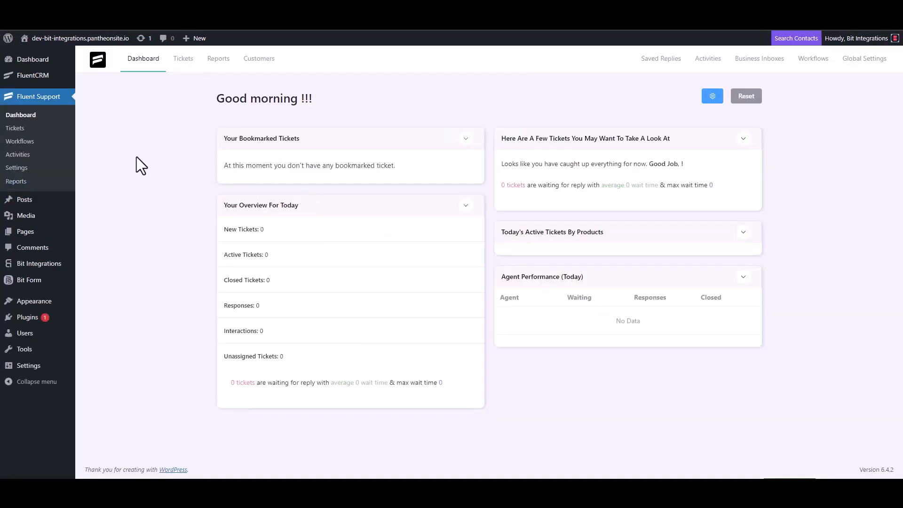
Step: Create an automatic Fluent Support workflow named 'Bit Integrations' and open its editor
{"action": "left_click", "coordinate": [33, 141]}
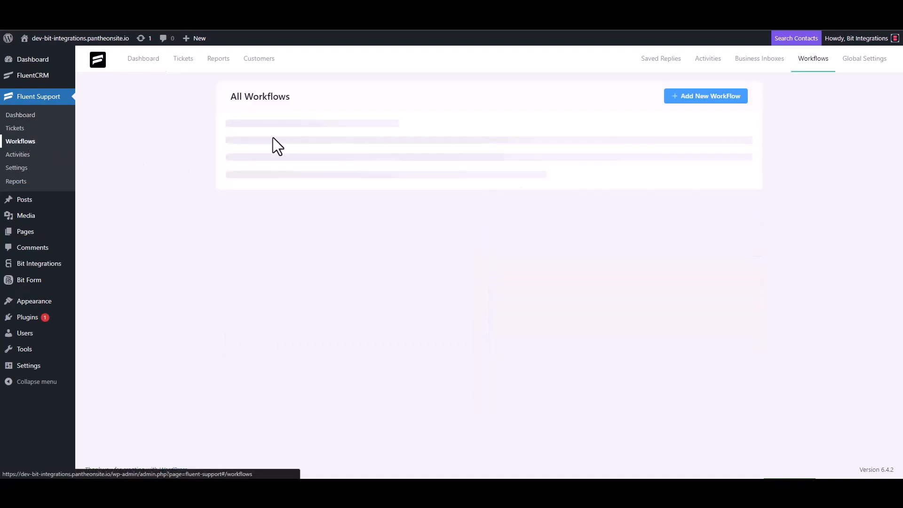
{"action": "left_click", "coordinate": [692, 99]}
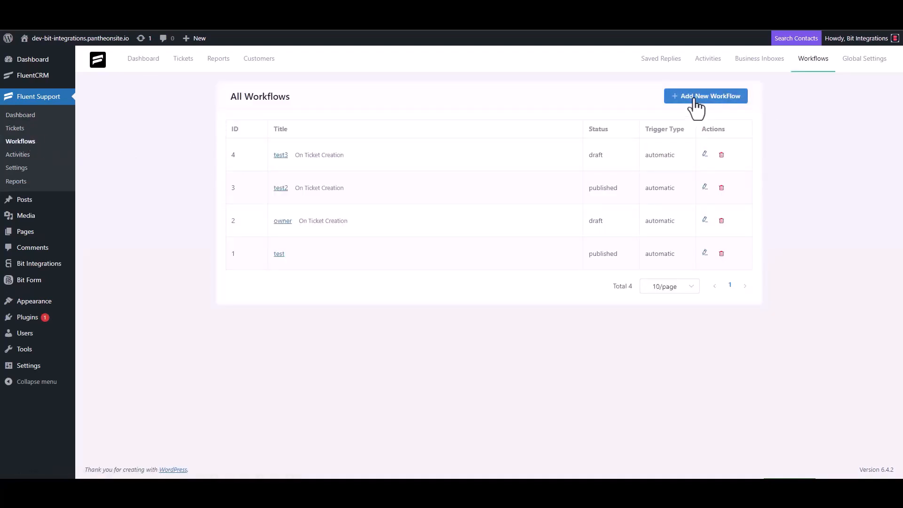
{"action": "left_click", "coordinate": [274, 112]}
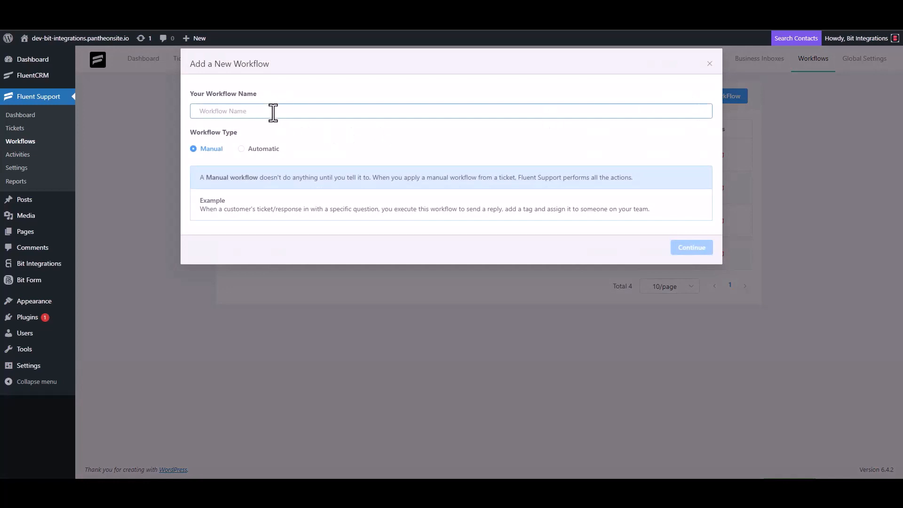
{"action": "type", "text": "Bit Integrations"}
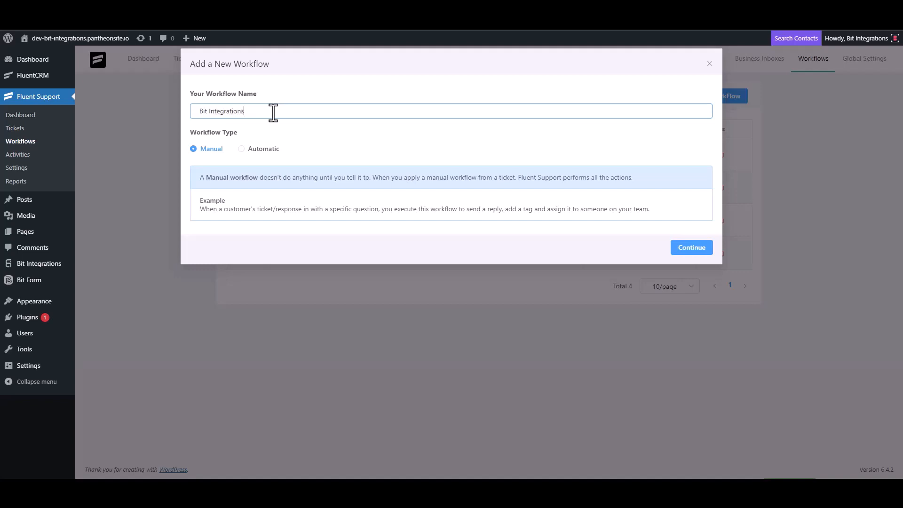
{"action": "left_click", "coordinate": [251, 150]}
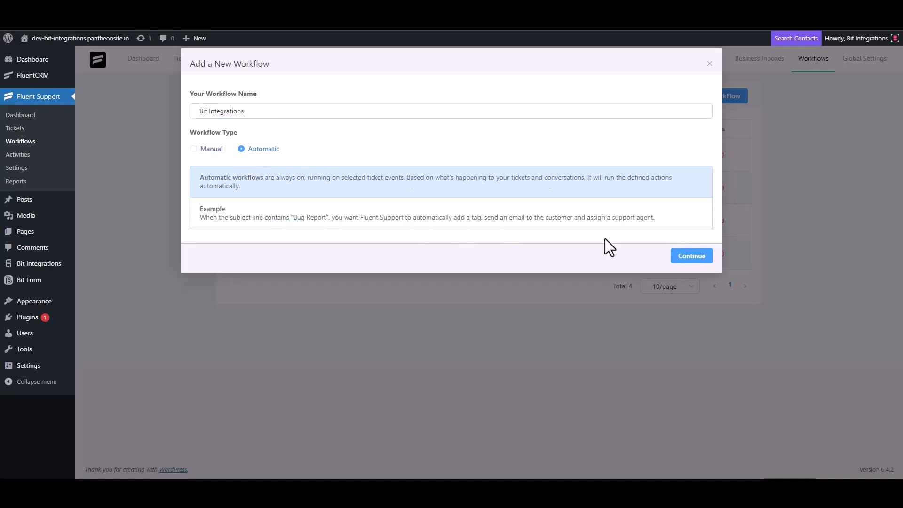
{"action": "left_click", "coordinate": [690, 258]}
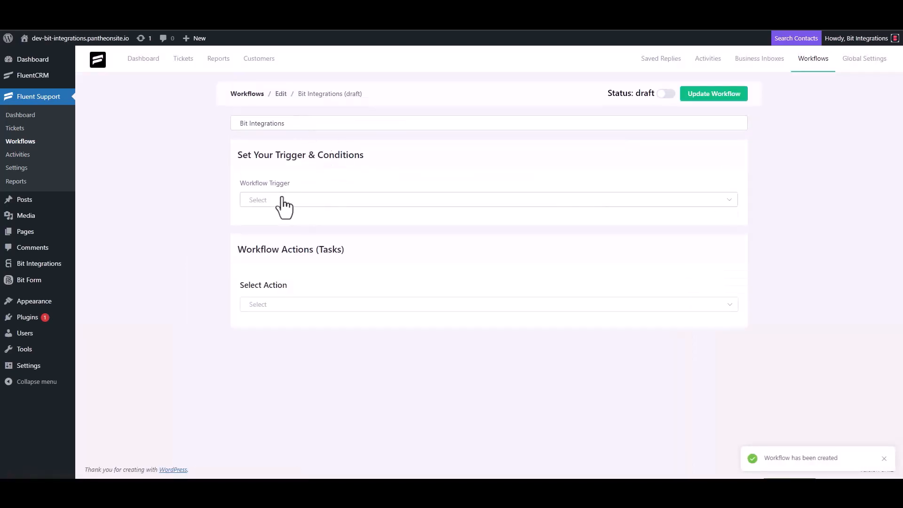
Step: Set the workflow trigger to On Ticket Creation and add a Trigger Outgoing Webhook action
{"action": "left_click", "coordinate": [281, 200]}
{"action": "left_click", "coordinate": [278, 228]}
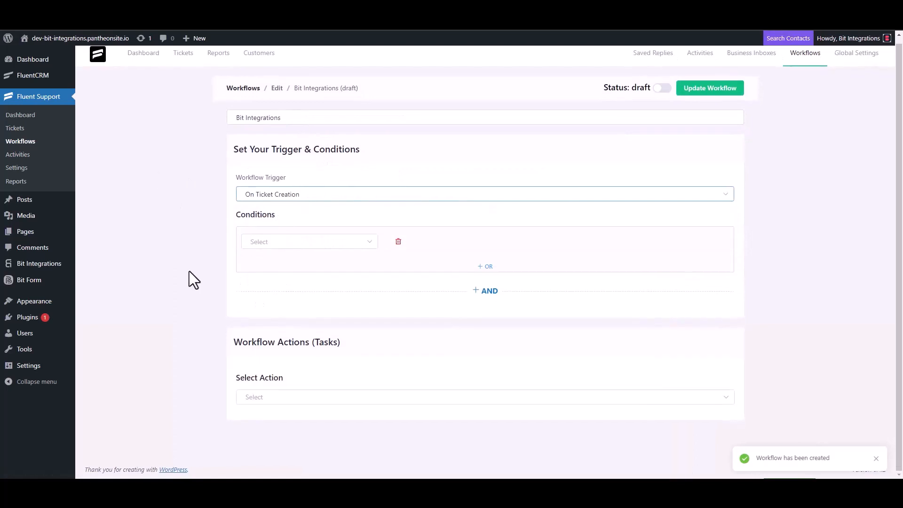
{"action": "left_click", "coordinate": [263, 397]}
{"action": "scroll", "coordinate": [278, 330], "scroll_direction": "down", "scroll_amount": 4}
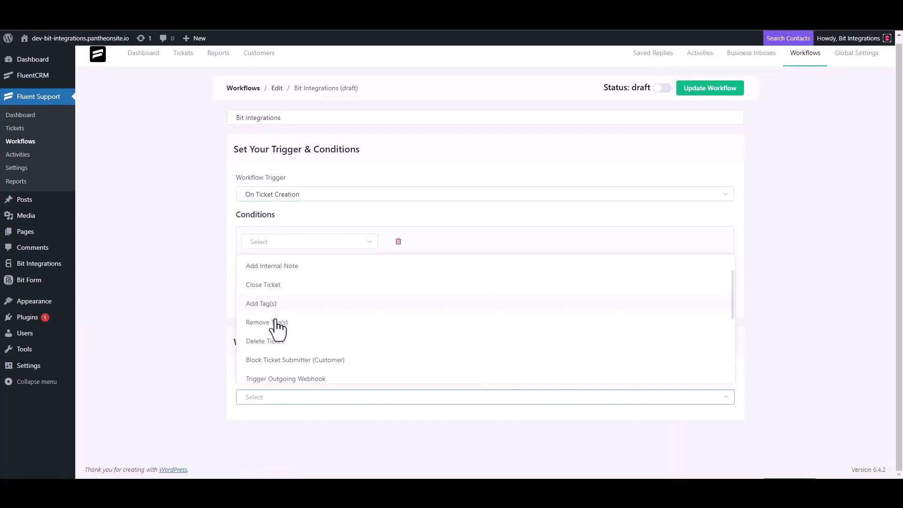
{"action": "left_click", "coordinate": [308, 268]}
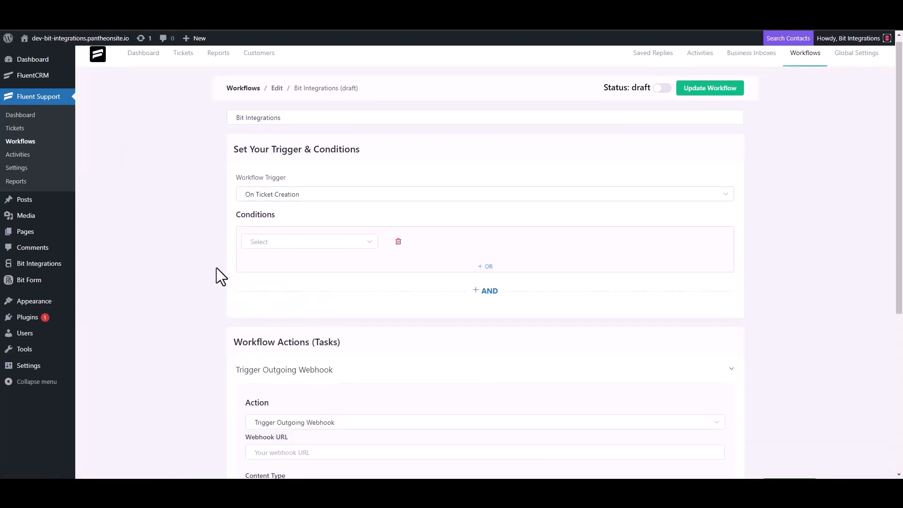
Step: Paste the webhook URL, title the action 'Bit Integrations', save it, and publish the workflow
{"action": "scroll", "coordinate": [218, 267], "scroll_direction": "down", "scroll_amount": 4}
{"action": "left_click", "coordinate": [305, 265]}
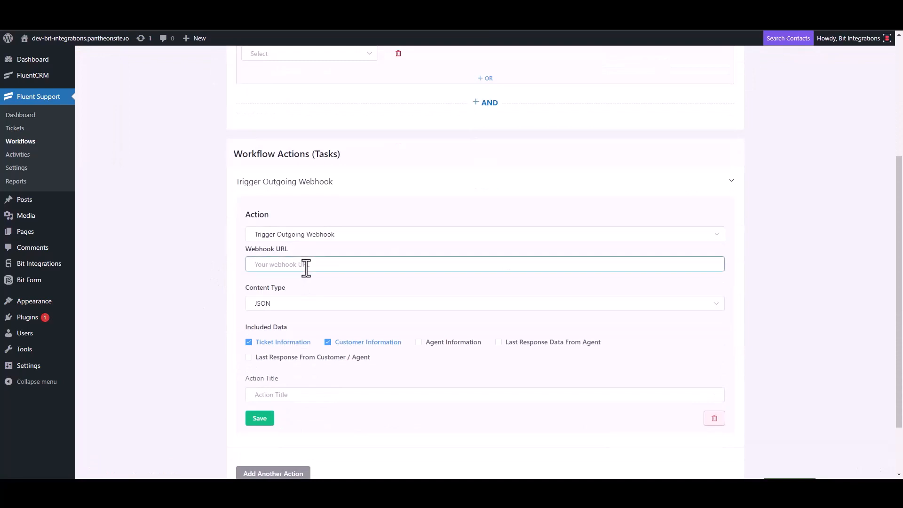
{"action": "key", "text": "ctrl+v"}
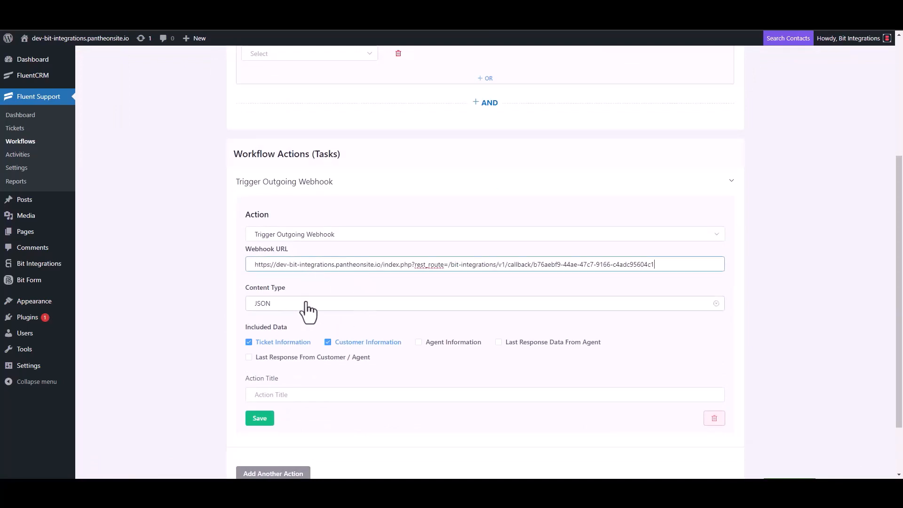
{"action": "scroll", "coordinate": [309, 310], "scroll_direction": "down", "scroll_amount": 2}
{"action": "left_click", "coordinate": [283, 328]}
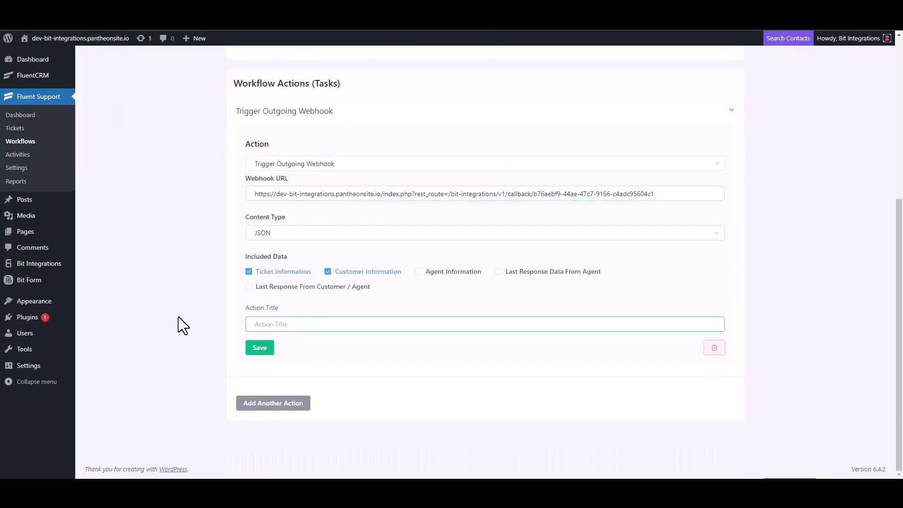
{"action": "type", "text": "Bit Integrations"}
{"action": "left_click", "coordinate": [259, 349]}
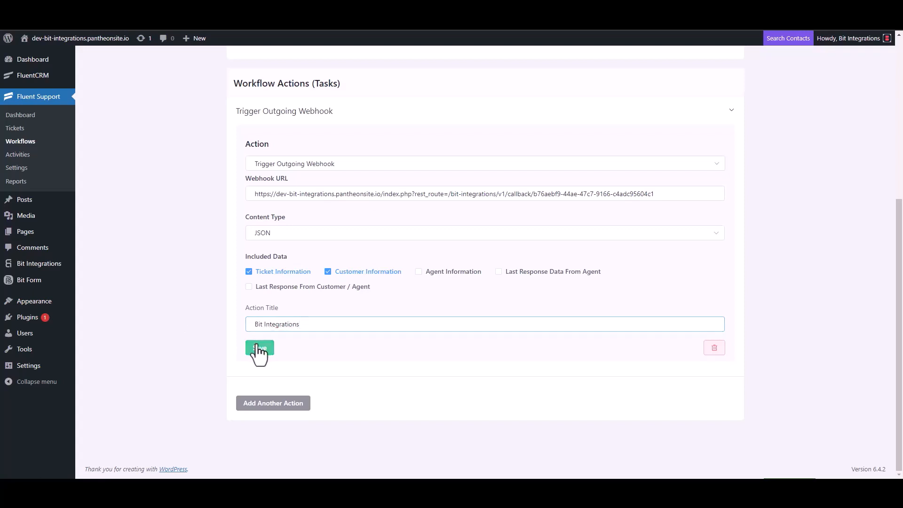
{"action": "left_click", "coordinate": [662, 86]}
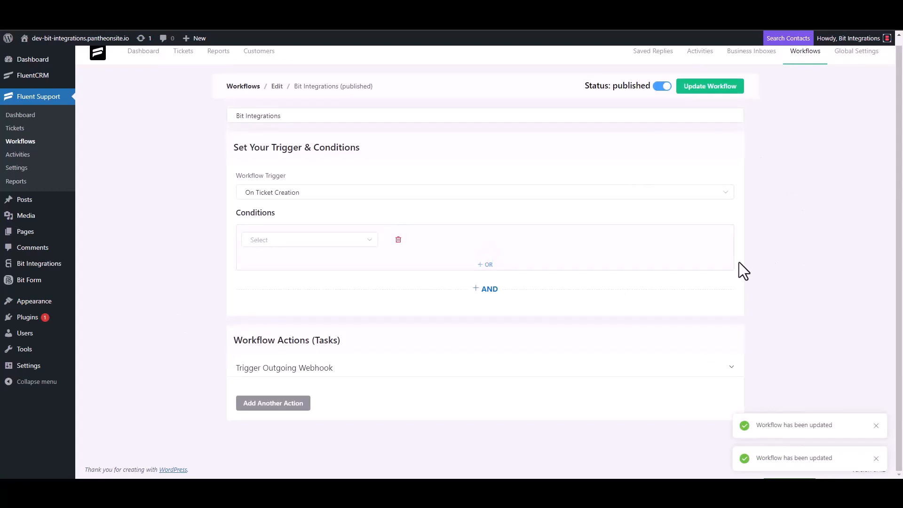
Step: Start a new ticket and create a new customer contact with a first name and e-mail
{"action": "left_click", "coordinate": [24, 132]}
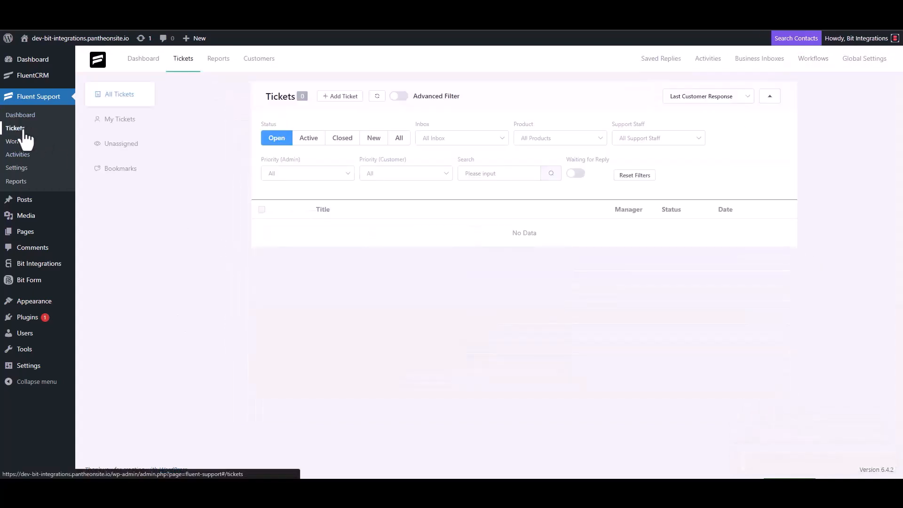
{"action": "left_click", "coordinate": [338, 97]}
{"action": "left_click", "coordinate": [369, 122]}
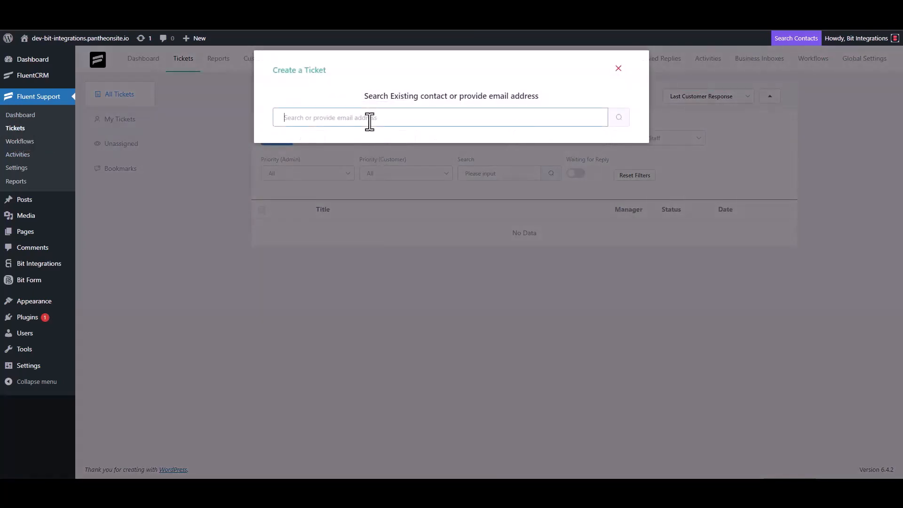
{"action": "type", "text": "test@gmail.com"}
{"action": "left_click", "coordinate": [619, 117]}
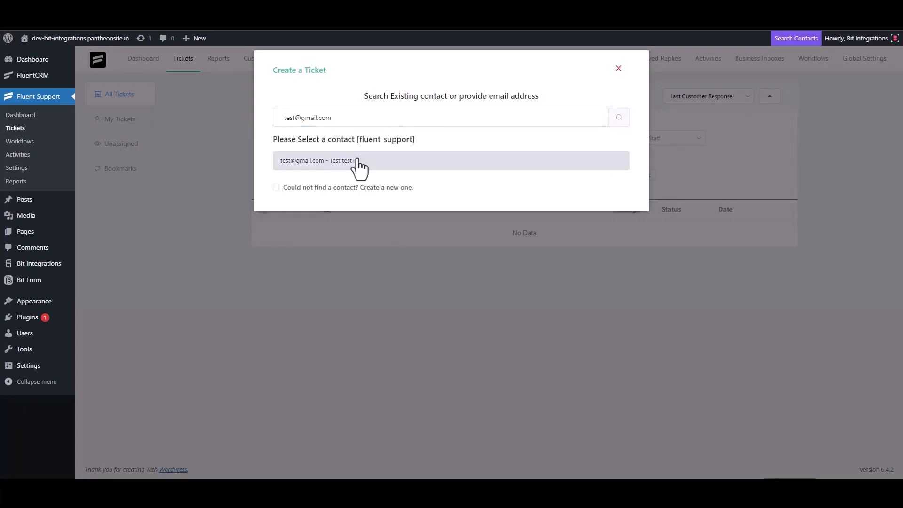
{"action": "left_click", "coordinate": [346, 187]}
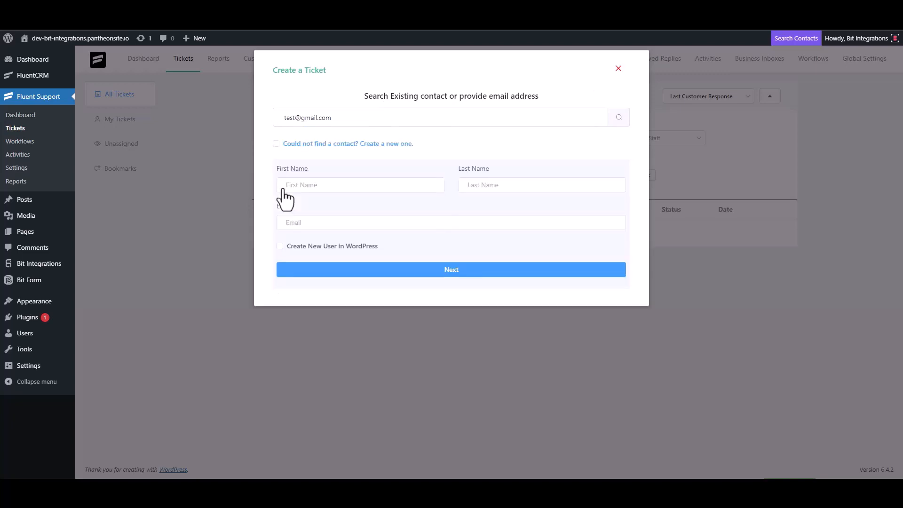
{"action": "left_click", "coordinate": [315, 190]}
{"action": "type", "text": "test3"}
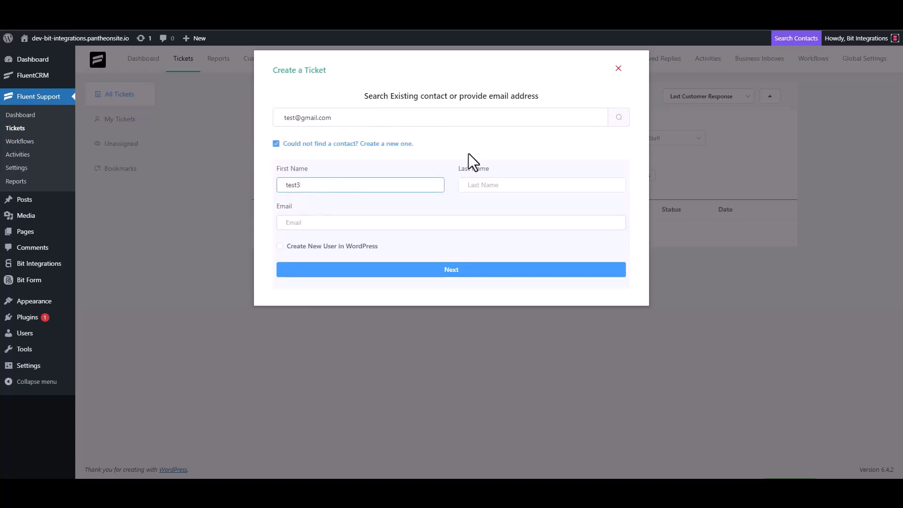
{"action": "left_click", "coordinate": [320, 225]}
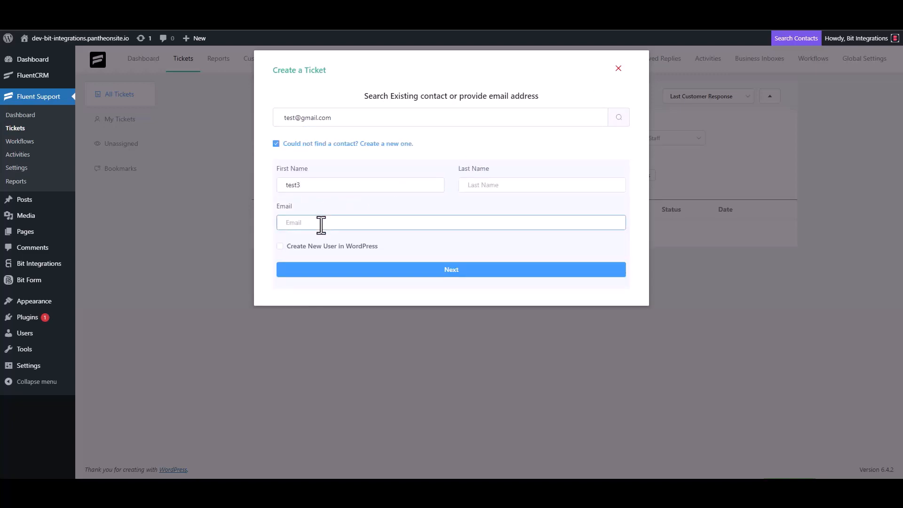
{"action": "type", "text": "test3@gmail.com"}
Step: Enter 'test' as the ticket subject and details, then create the ticket
{"action": "left_click", "coordinate": [461, 270]}
{"action": "left_click", "coordinate": [328, 170]}
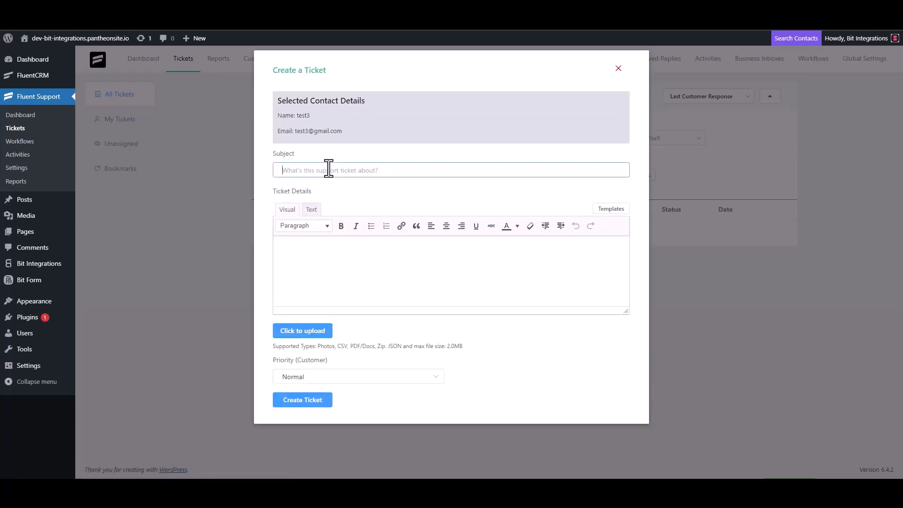
{"action": "type", "text": "test"}
{"action": "left_click", "coordinate": [319, 252]}
{"action": "type", "text": "test"}
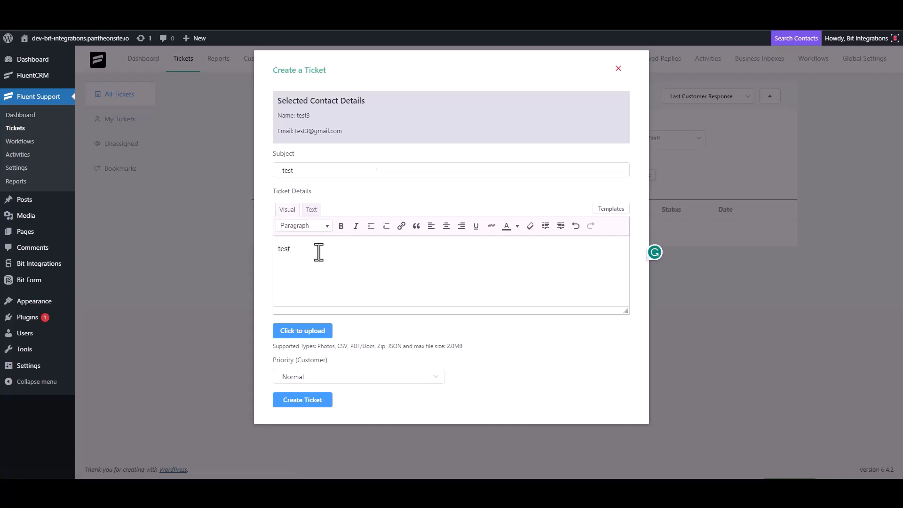
{"action": "left_click", "coordinate": [303, 399]}
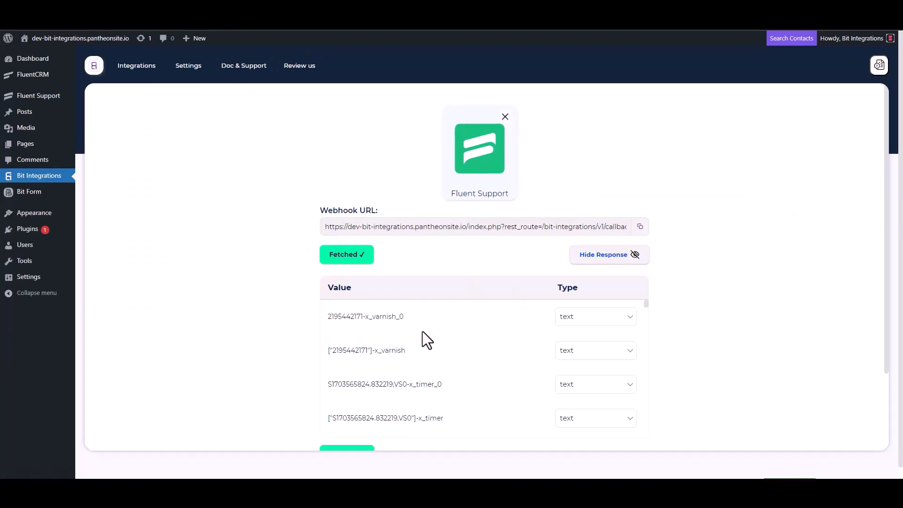
Step: Search actions for 'Sendi' and choose SendinBlue as the action
{"action": "scroll", "coordinate": [420, 331], "scroll_direction": "down", "scroll_amount": 3}
{"action": "scroll", "coordinate": [293, 362], "scroll_direction": "down", "scroll_amount": 2}
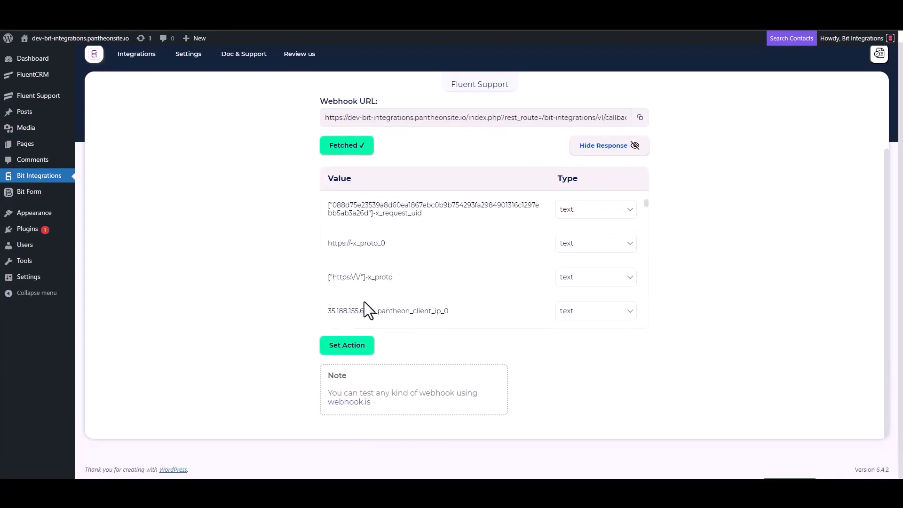
{"action": "scroll", "coordinate": [418, 254], "scroll_direction": "down", "scroll_amount": 5}
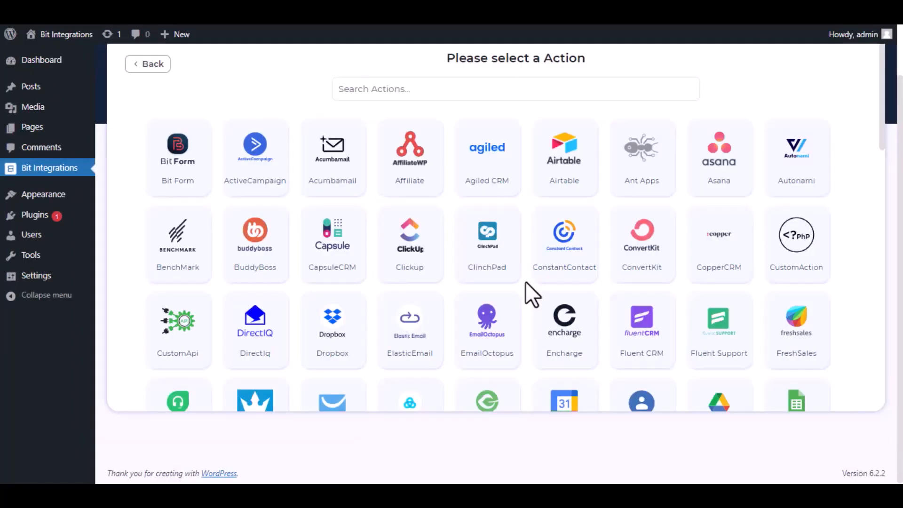
{"action": "left_click", "coordinate": [470, 84]}
{"action": "type", "text": "Sendin"}
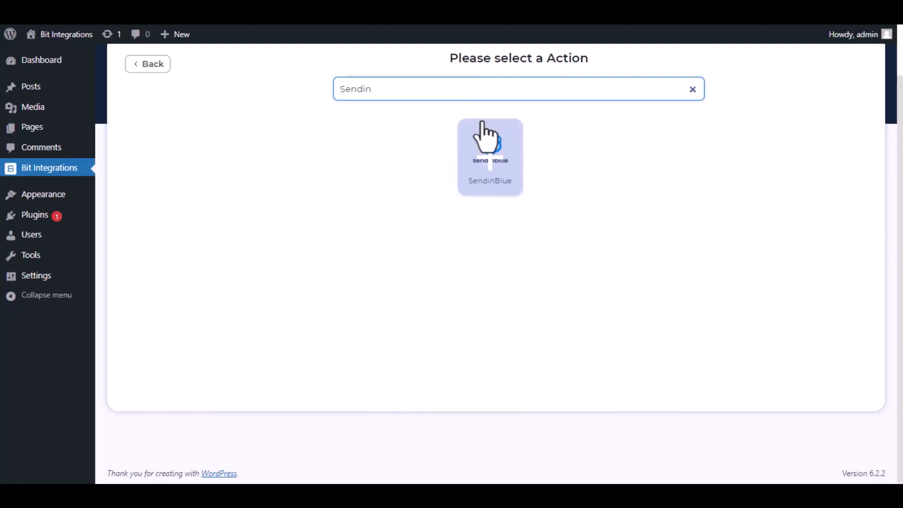
{"action": "left_click", "coordinate": [492, 159]}
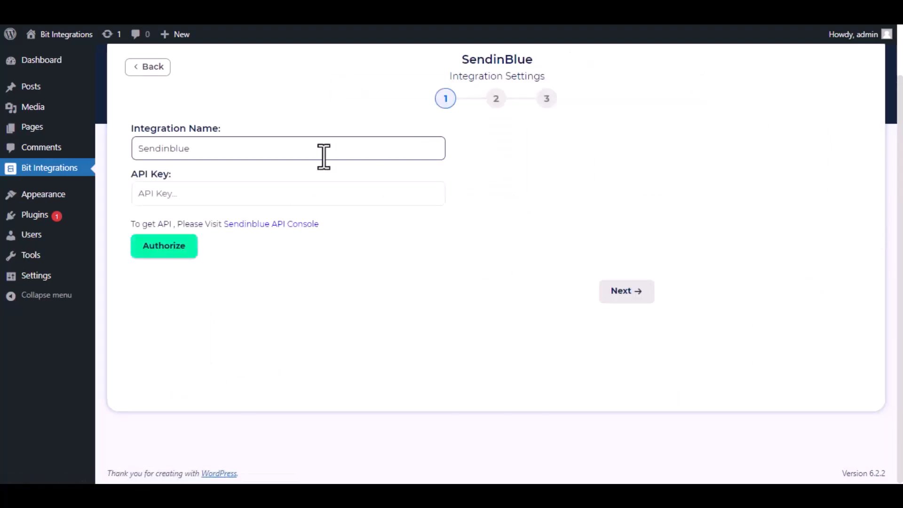
Step: Clear the default integration name and open the Sendinblue API console
{"action": "left_click_drag", "start_coordinate": [194, 150], "coordinate": [132, 150]}
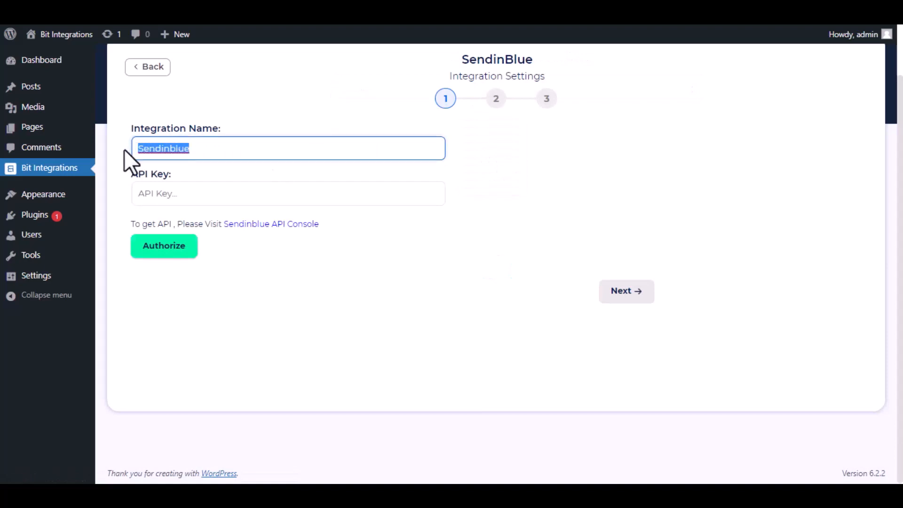
{"action": "key", "text": "BackSpace"}
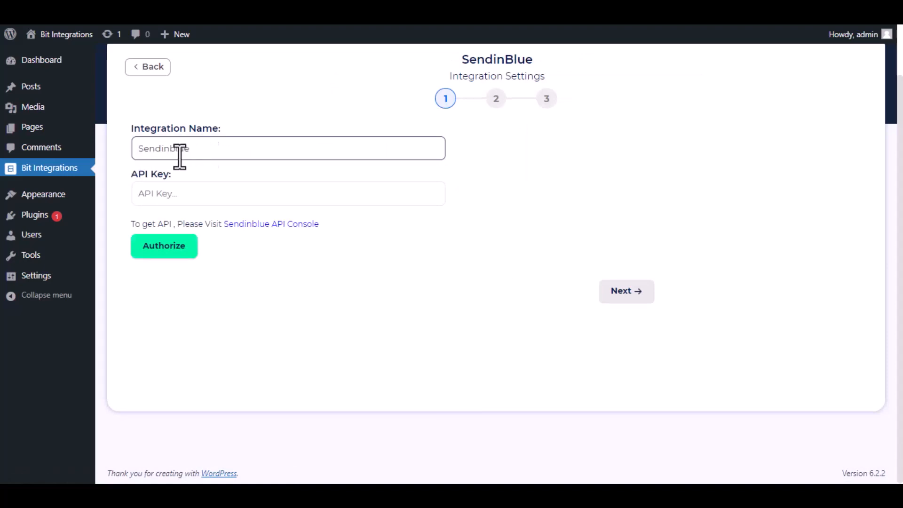
{"action": "left_click_drag", "start_coordinate": [128, 222], "coordinate": [321, 227]}
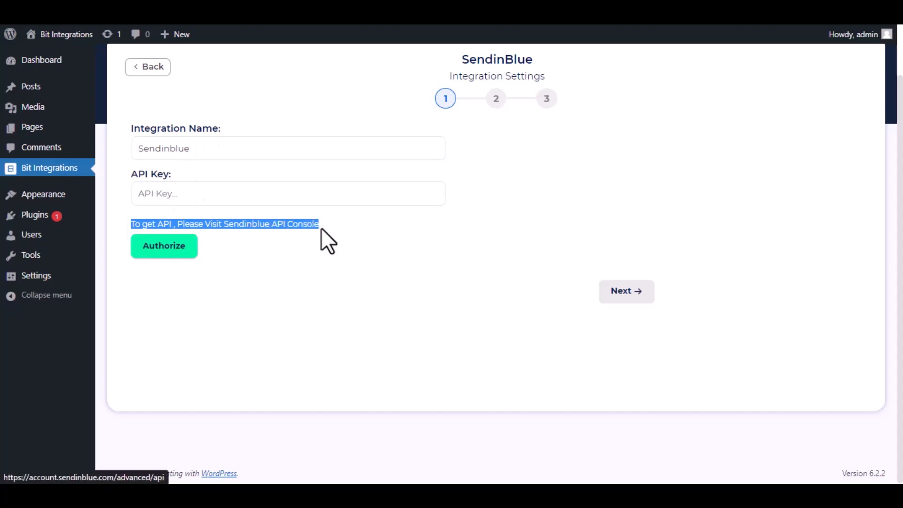
{"action": "left_click", "coordinate": [265, 225]}
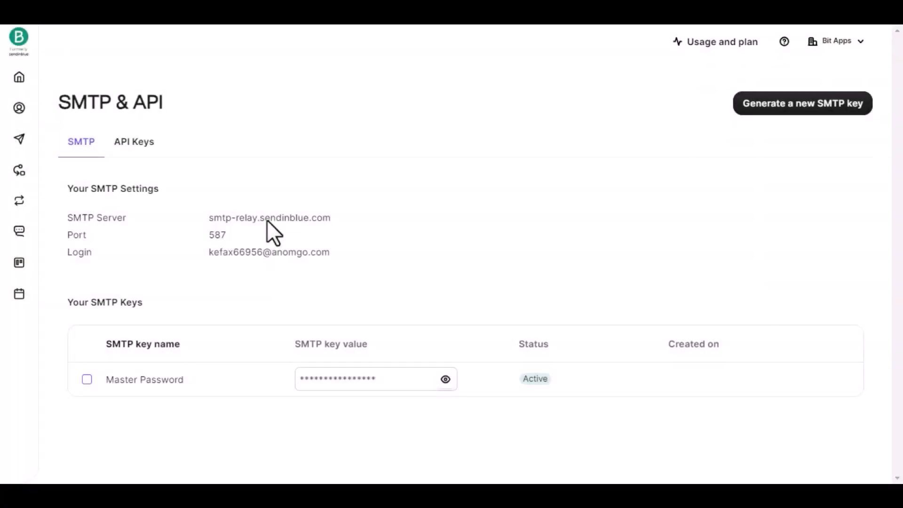
Step: Go to Brevo's API Keys section and start generating a new API key
{"action": "left_click", "coordinate": [131, 143]}
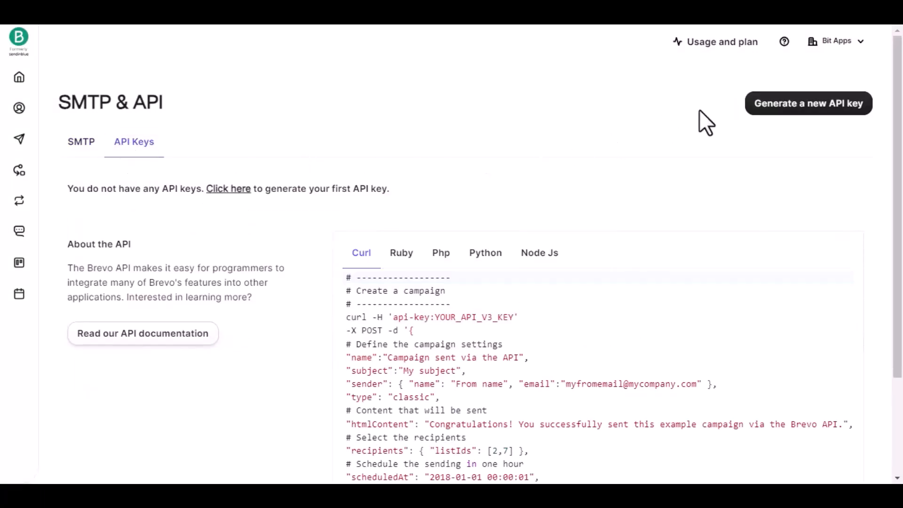
{"action": "left_click", "coordinate": [794, 105]}
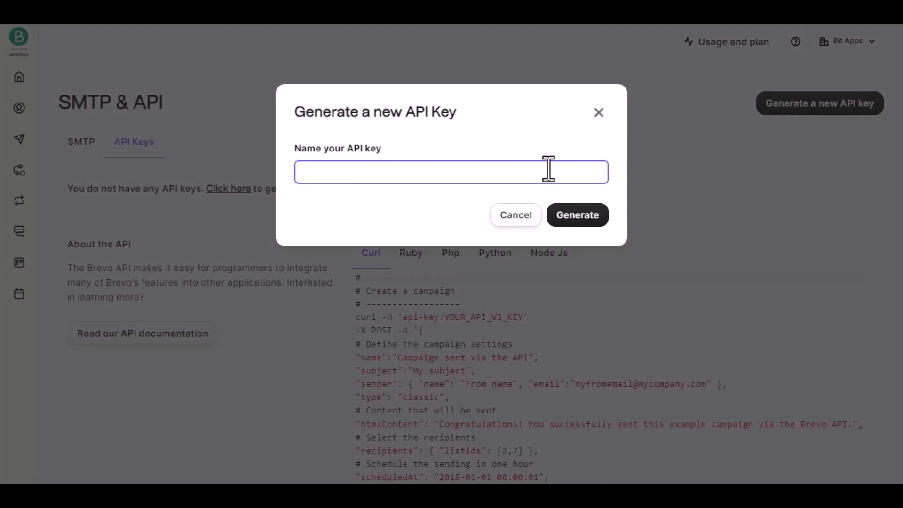
Step: Generate a Brevo API key named 'Bit Integrations', copy it, and return to the API Key field
{"action": "type", "text": "Bit Integrations"}
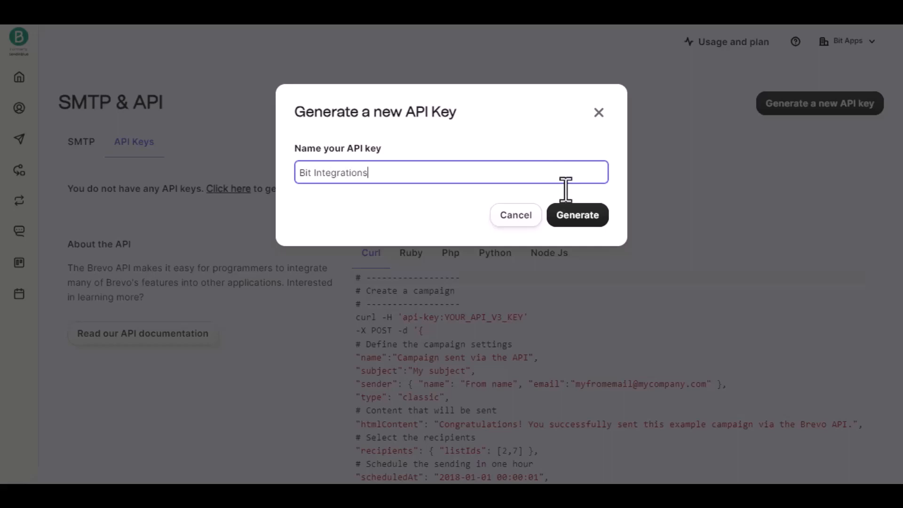
{"action": "left_click", "coordinate": [579, 219]}
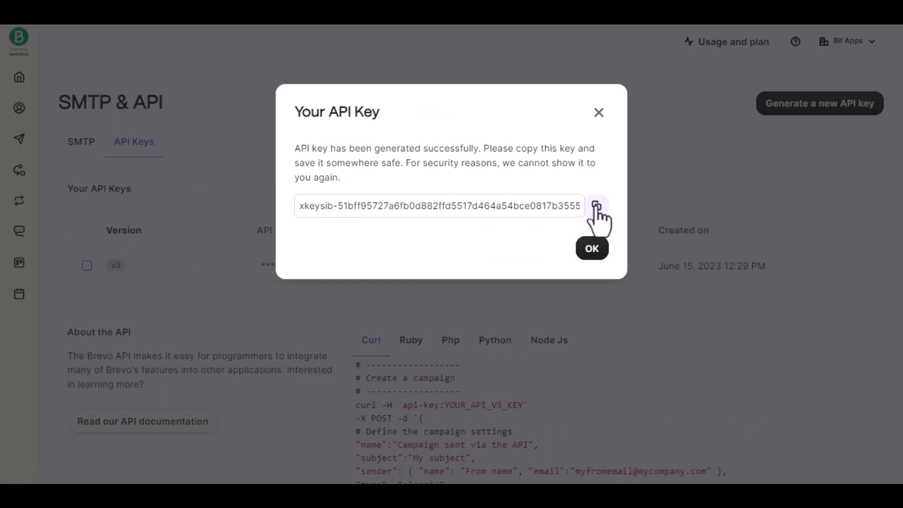
{"action": "left_click", "coordinate": [597, 207]}
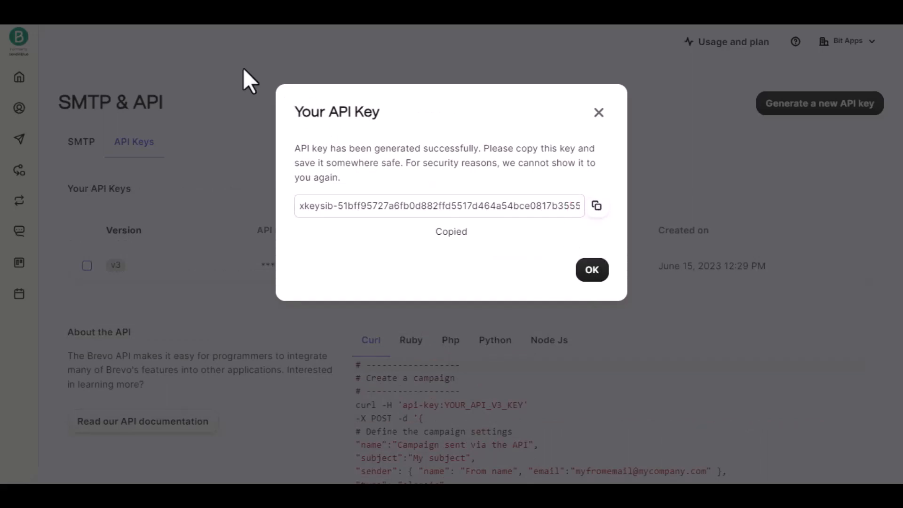
{"action": "left_click", "coordinate": [162, 12]}
{"action": "left_click", "coordinate": [203, 191]}
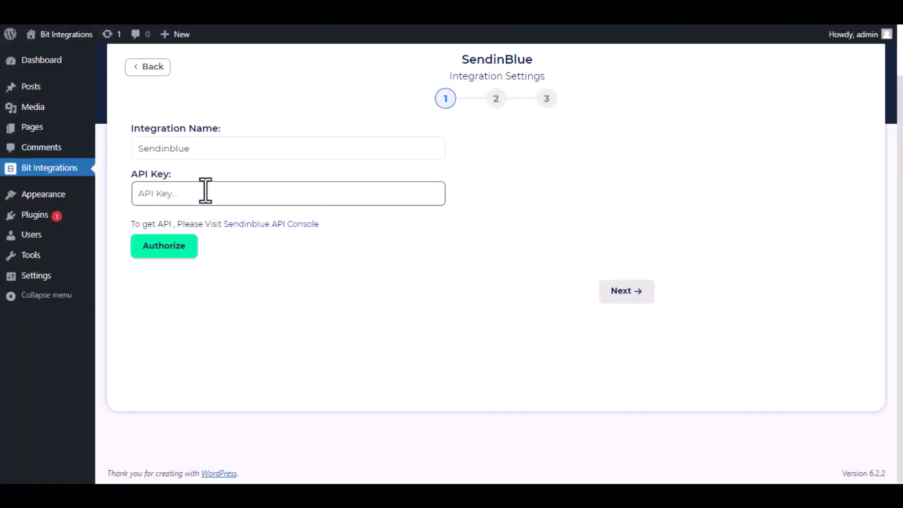
Step: Paste the API key, authorize the SendinBlue connection, and continue to list selection
{"action": "key", "text": "ctrl+v"}
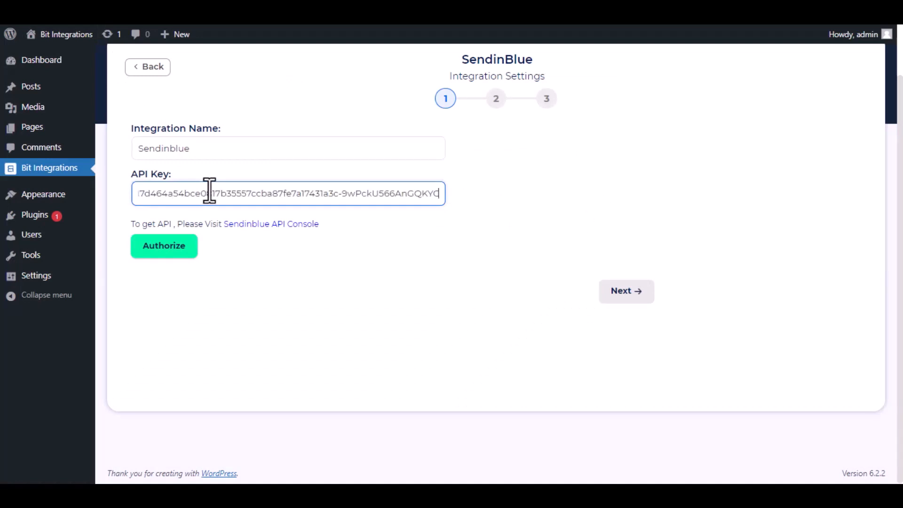
{"action": "left_click", "coordinate": [179, 246]}
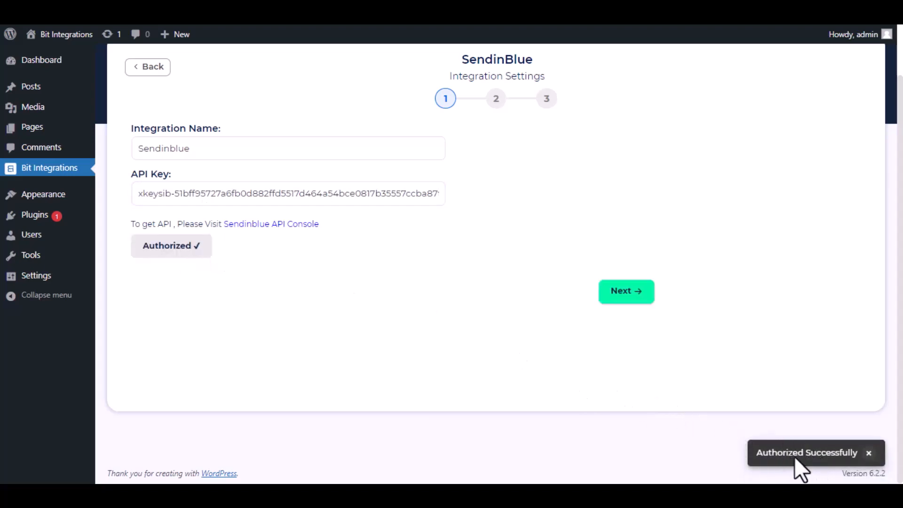
{"action": "left_click", "coordinate": [622, 301]}
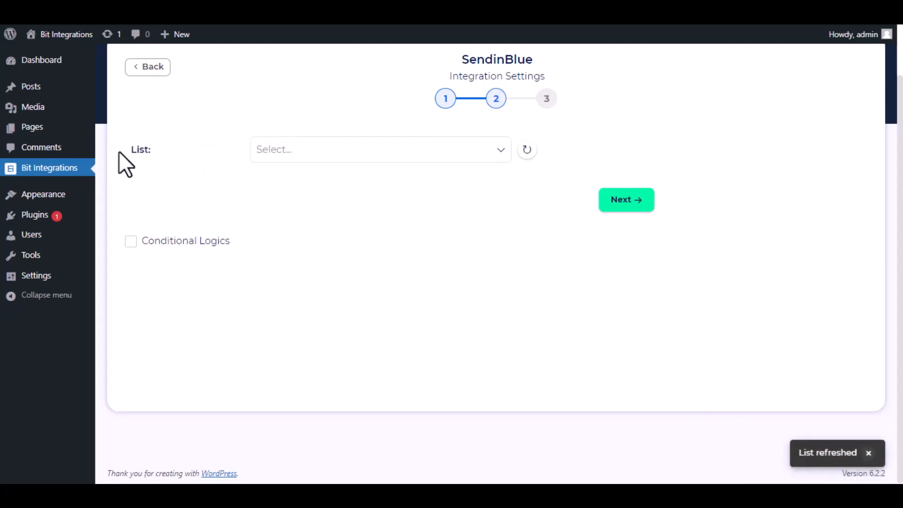
Step: Select the 'Bit Integrations' Brevo list and map the Email field
{"action": "left_click", "coordinate": [337, 159]}
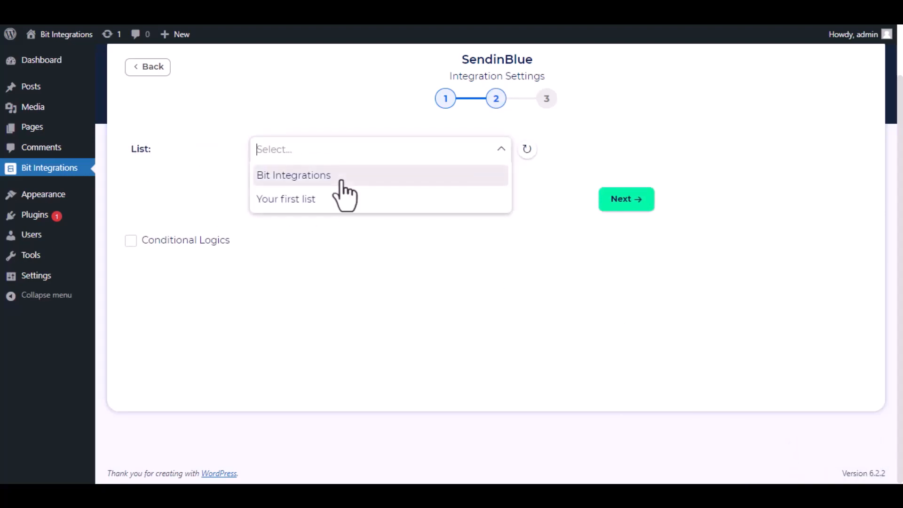
{"action": "left_click", "coordinate": [342, 179]}
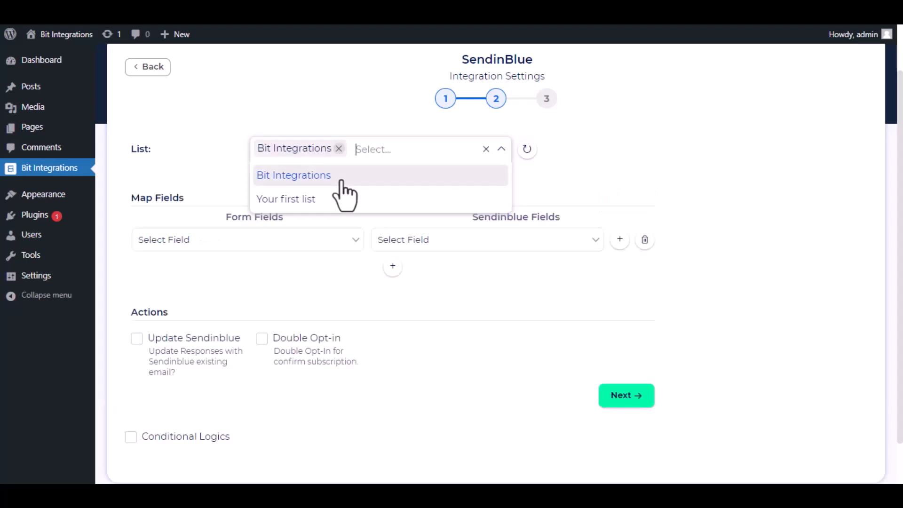
{"action": "left_click", "coordinate": [525, 191]}
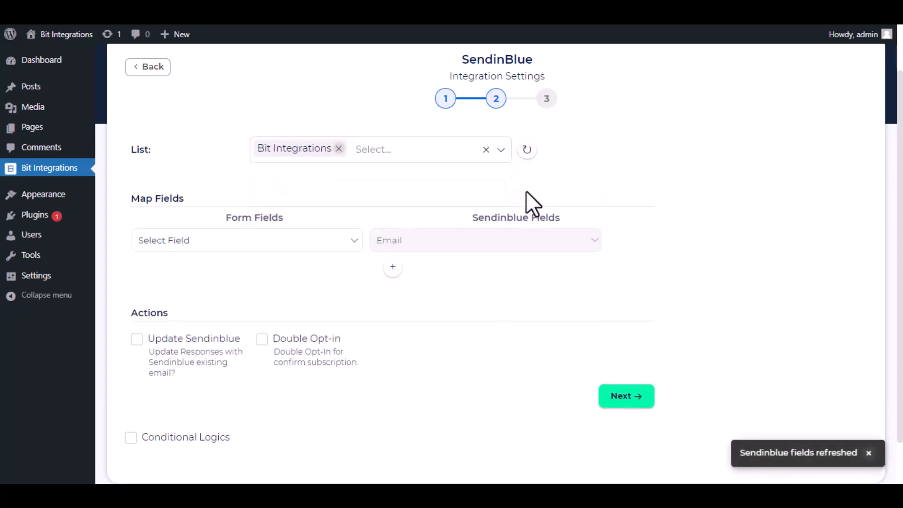
{"action": "left_click", "coordinate": [347, 243]}
{"action": "left_click", "coordinate": [278, 281]}
Step: Add mappings First Name → FIRSTNAME and Last Name → LASTNAME
{"action": "left_click", "coordinate": [392, 266]}
{"action": "left_click", "coordinate": [435, 271]}
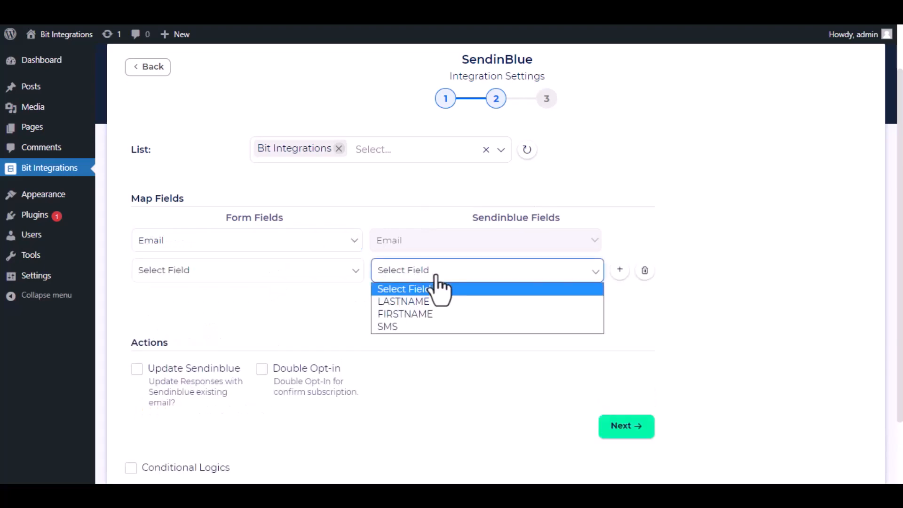
{"action": "left_click", "coordinate": [435, 313]}
{"action": "left_click", "coordinate": [320, 275]}
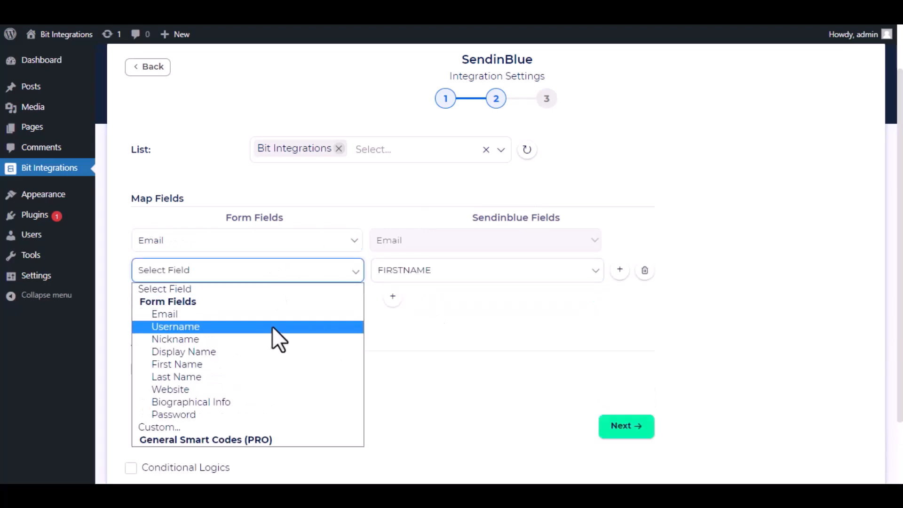
{"action": "left_click", "coordinate": [270, 365]}
{"action": "left_click", "coordinate": [393, 296]}
{"action": "left_click", "coordinate": [428, 300]}
{"action": "left_click", "coordinate": [440, 329]}
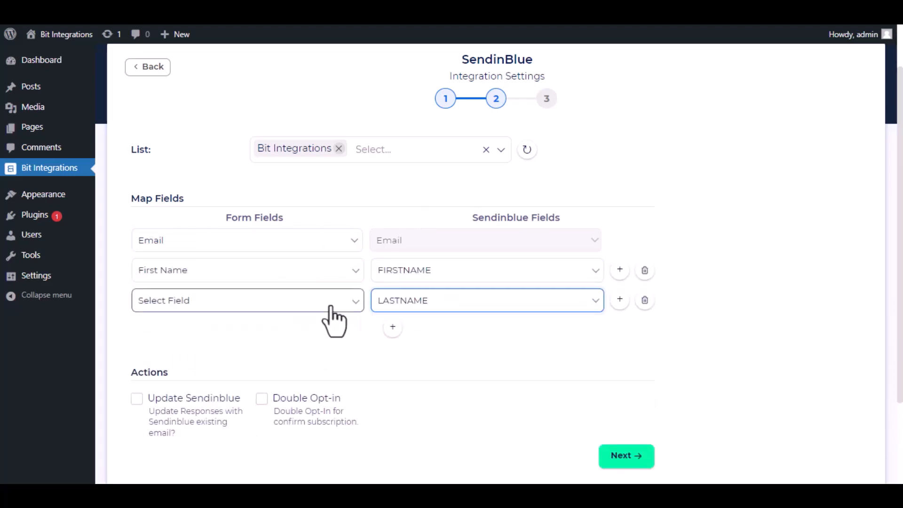
{"action": "left_click", "coordinate": [331, 308]}
{"action": "left_click", "coordinate": [258, 406]}
{"action": "scroll", "coordinate": [437, 348], "scroll_direction": "down", "scroll_amount": 2}
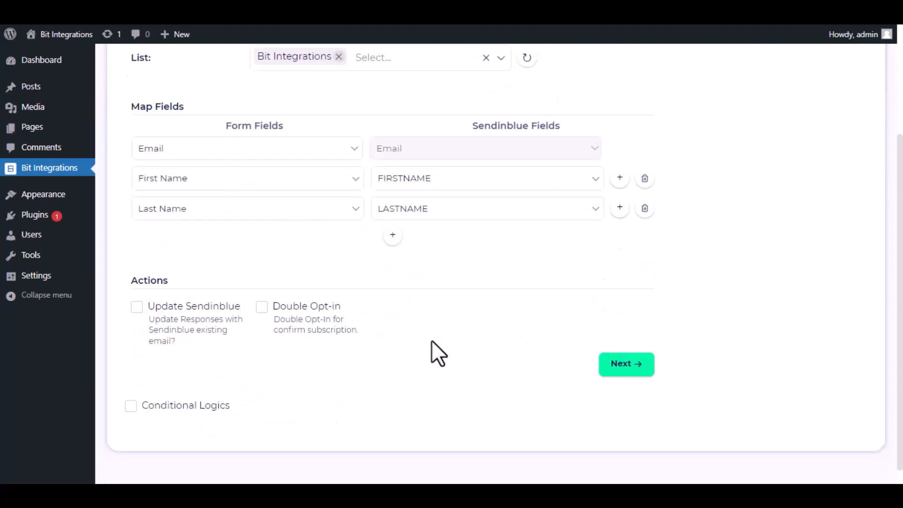
{"action": "scroll", "coordinate": [432, 342], "scroll_direction": "down", "scroll_amount": 1}
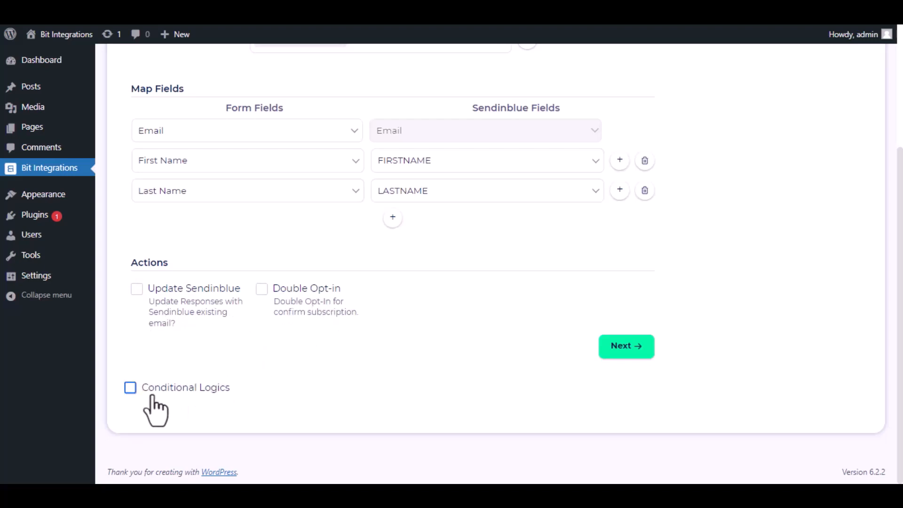
Step: Leave Conditional Logics unchecked, then finish and save the SendinBlue integration
{"action": "left_click", "coordinate": [131, 391]}
{"action": "scroll", "coordinate": [250, 360], "scroll_direction": "down", "scroll_amount": 2}
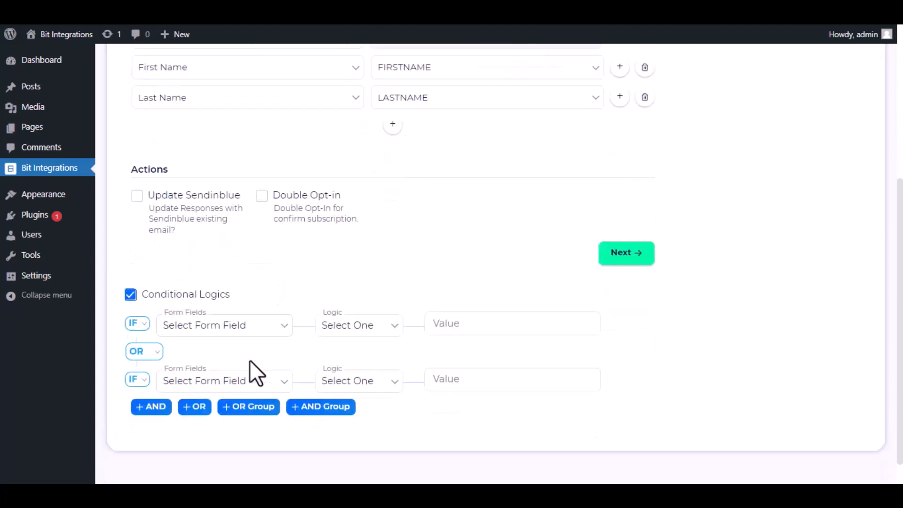
{"action": "scroll", "coordinate": [250, 360], "scroll_direction": "down", "scroll_amount": 1}
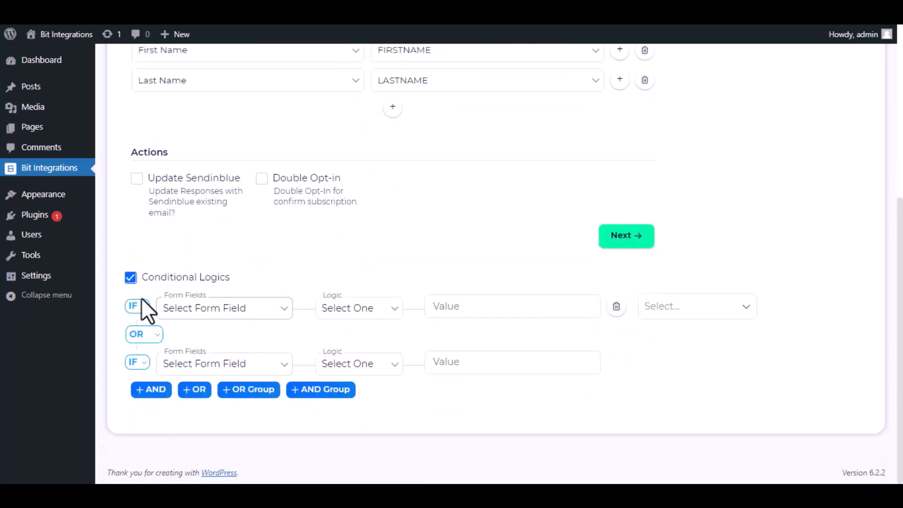
{"action": "left_click", "coordinate": [131, 278]}
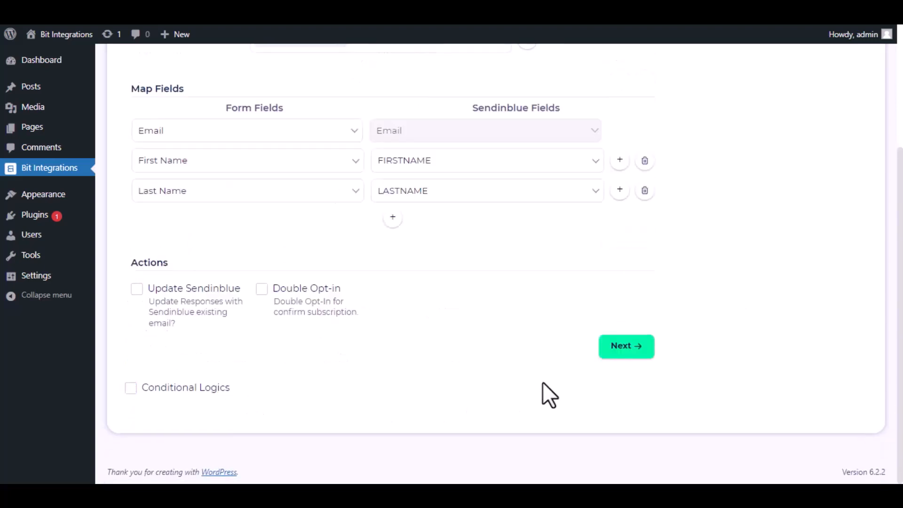
{"action": "left_click", "coordinate": [632, 354]}
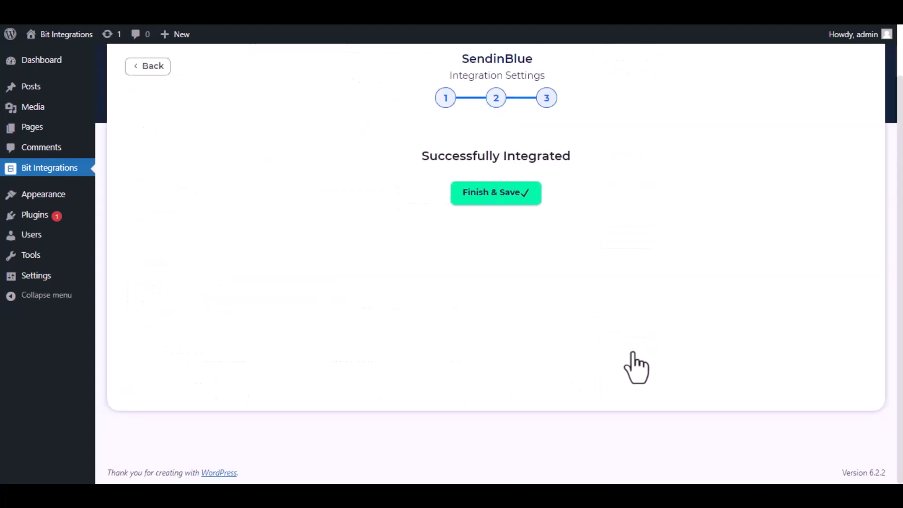
{"action": "left_click", "coordinate": [502, 196]}
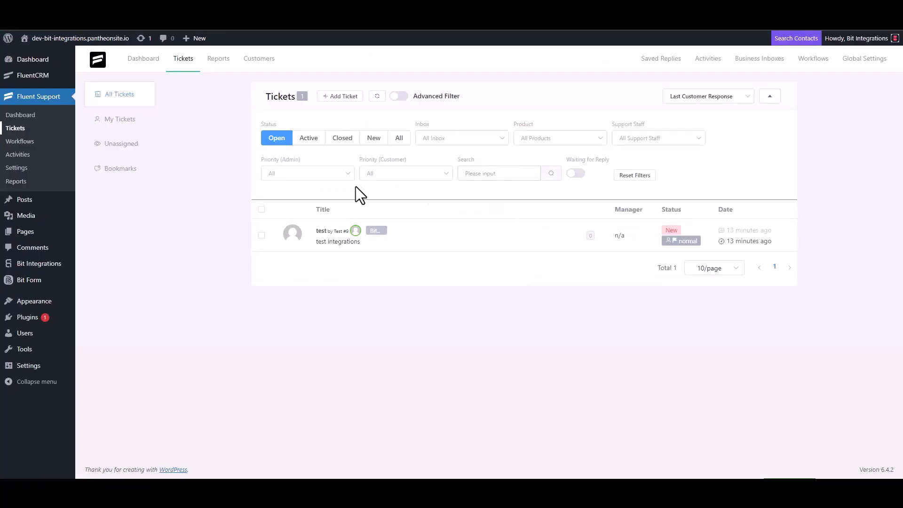
Step: Start a new support ticket, search the contact e-mail, and choose to create a new contact
{"action": "left_click", "coordinate": [341, 97]}
{"action": "left_click", "coordinate": [328, 124]}
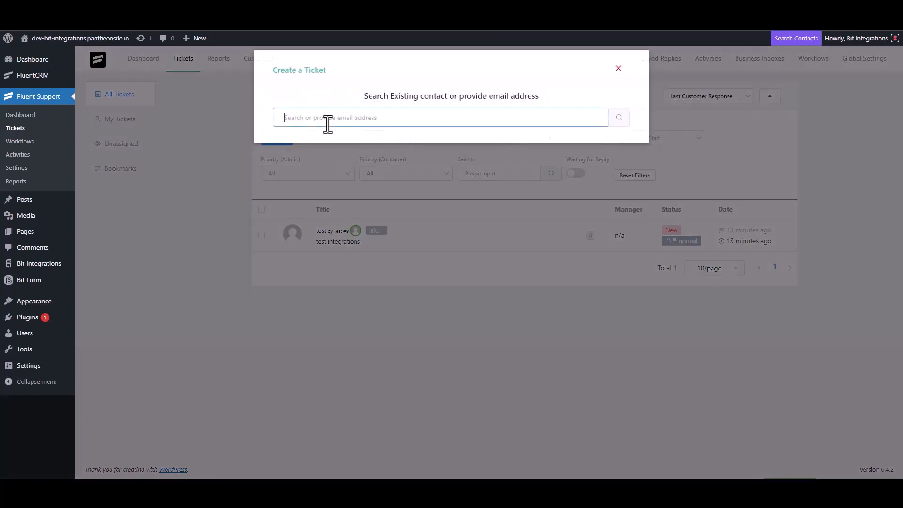
{"action": "left_click", "coordinate": [620, 119]}
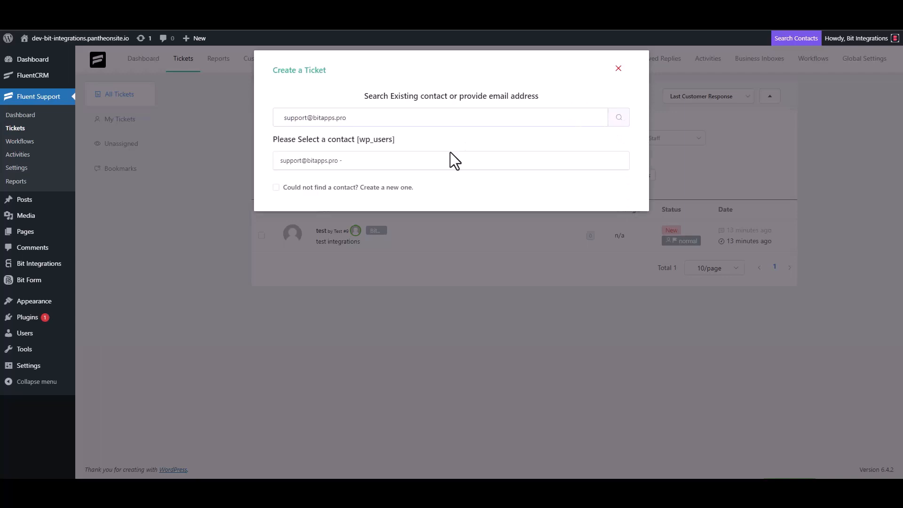
{"action": "left_click", "coordinate": [312, 188]}
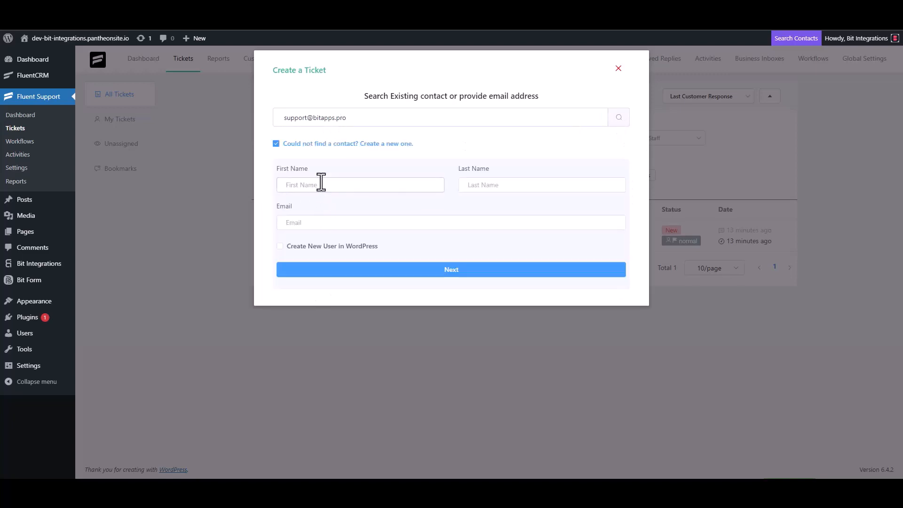
Step: Enter the new contact's first name, last name and e-mail address, then continue
{"action": "left_click", "coordinate": [322, 184]}
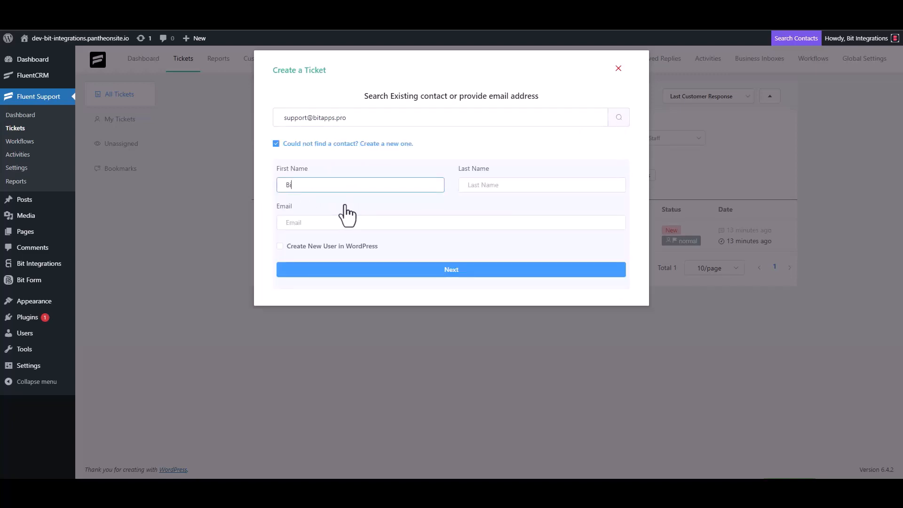
{"action": "left_click", "coordinate": [488, 186]}
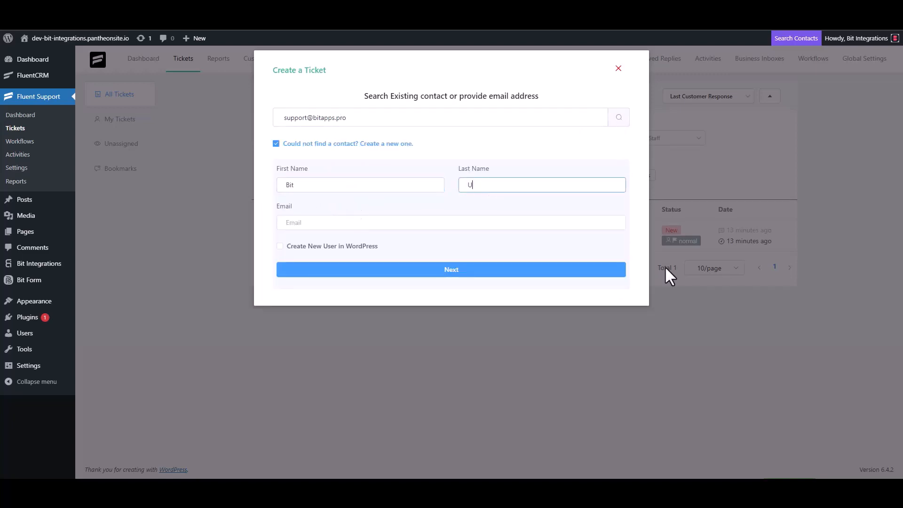
{"action": "type", "text": "Integrations"}
{"action": "left_click", "coordinate": [356, 224]}
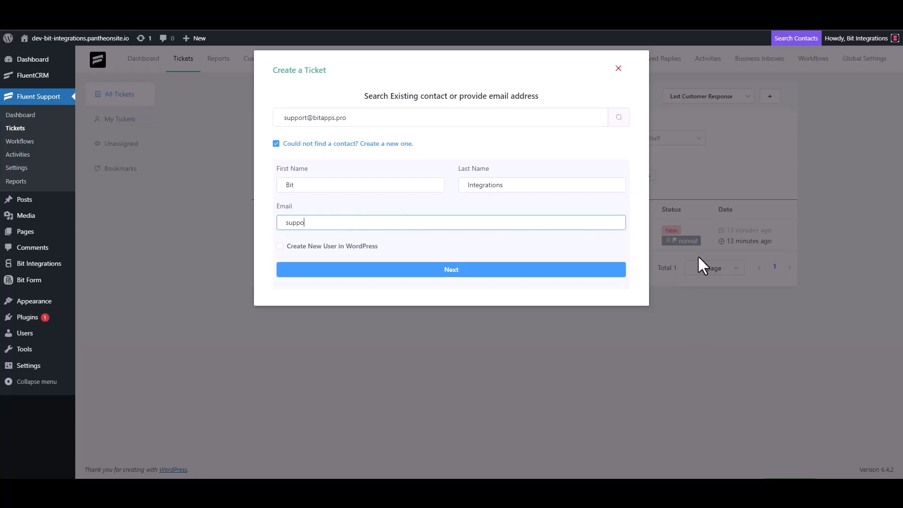
{"action": "left_click", "coordinate": [477, 271]}
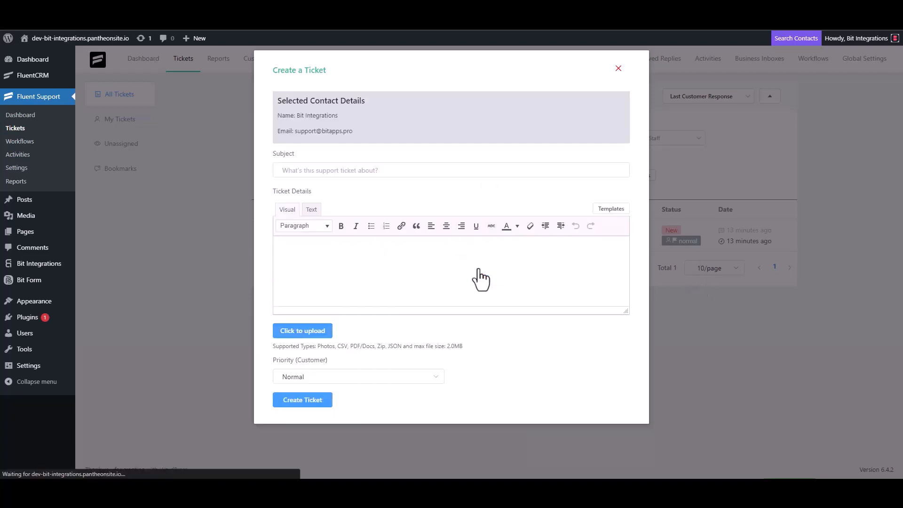
Step: Submit the ticket with subject 'bit integrations' and details 'bit Integrations'
{"action": "left_click", "coordinate": [347, 170]}
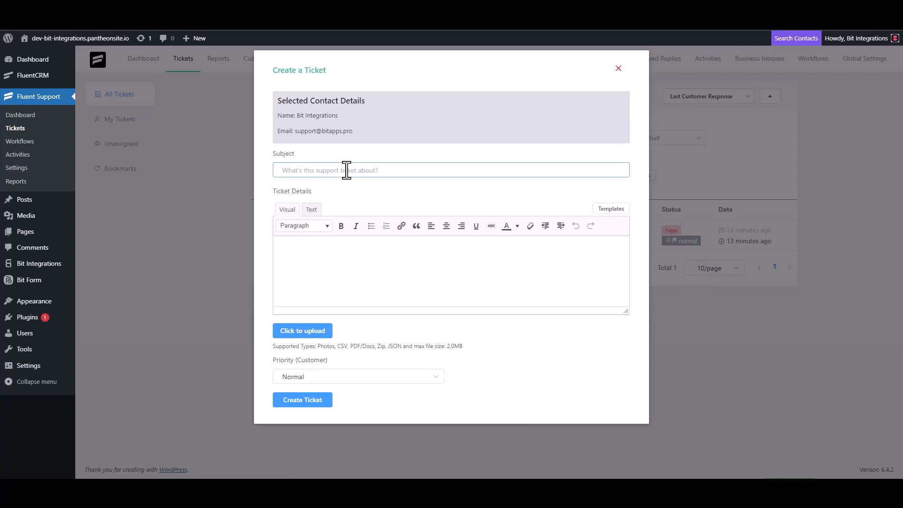
{"action": "type", "text": "bit integrations"}
{"action": "left_click", "coordinate": [329, 249]}
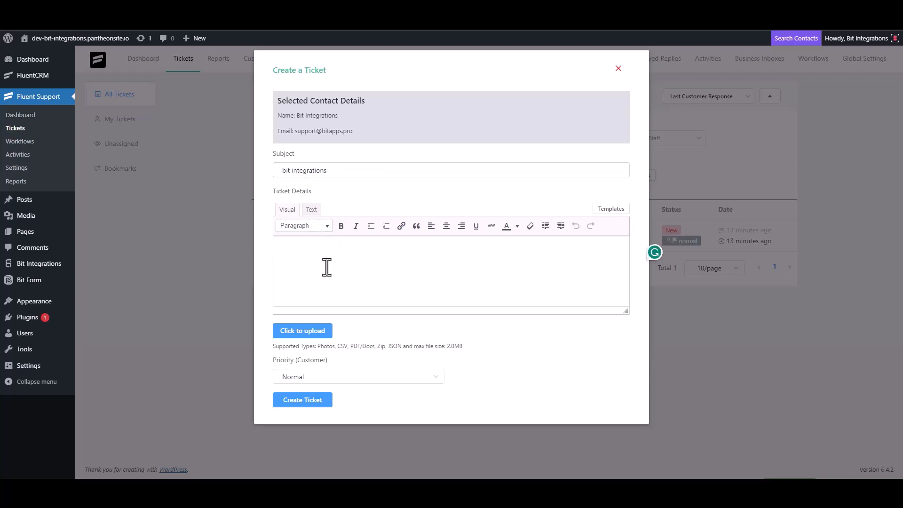
{"action": "type", "text": "bit Integrations"}
{"action": "left_click", "coordinate": [301, 401]}
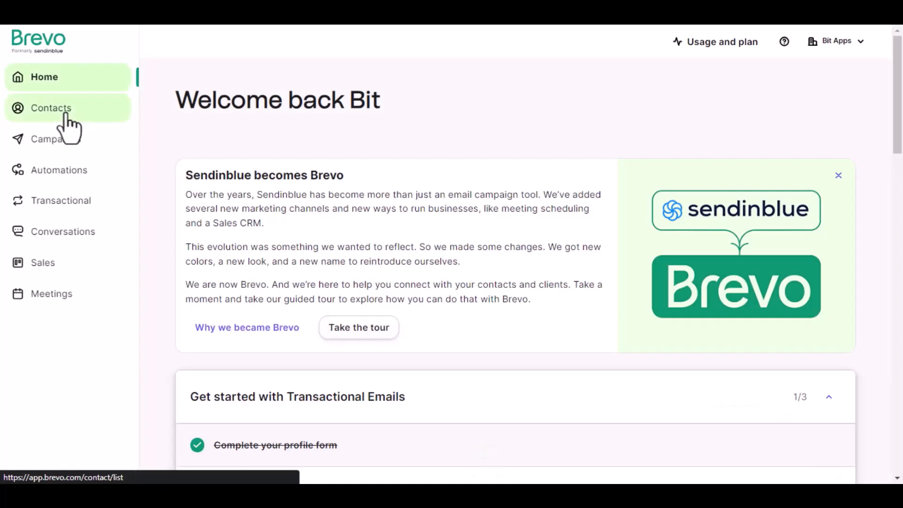
Step: Open Brevo's contact lists and view the single contact in the Bit Integrations list
{"action": "left_click", "coordinate": [65, 114]}
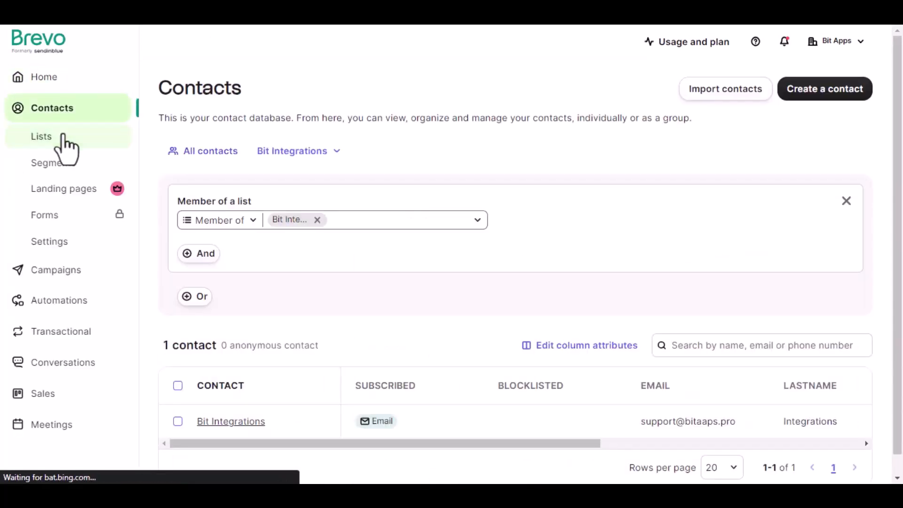
{"action": "left_click", "coordinate": [63, 139]}
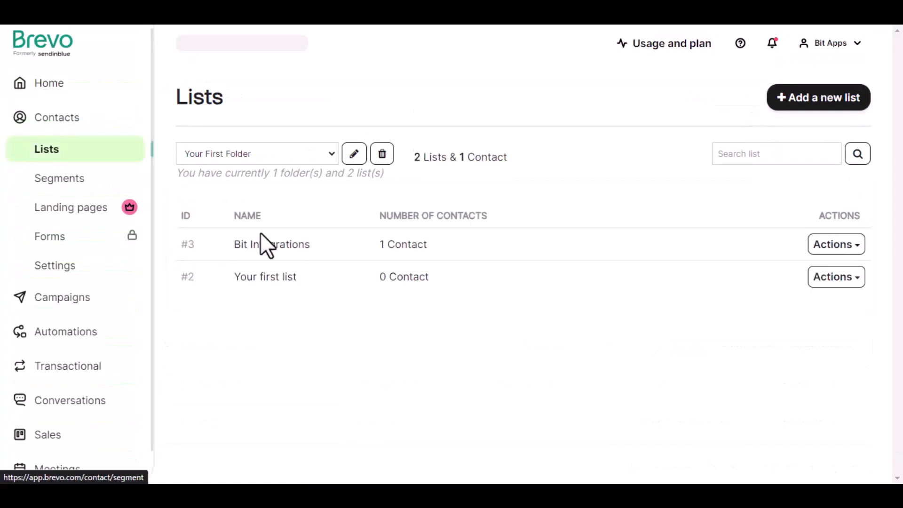
{"action": "left_click", "coordinate": [406, 246]}
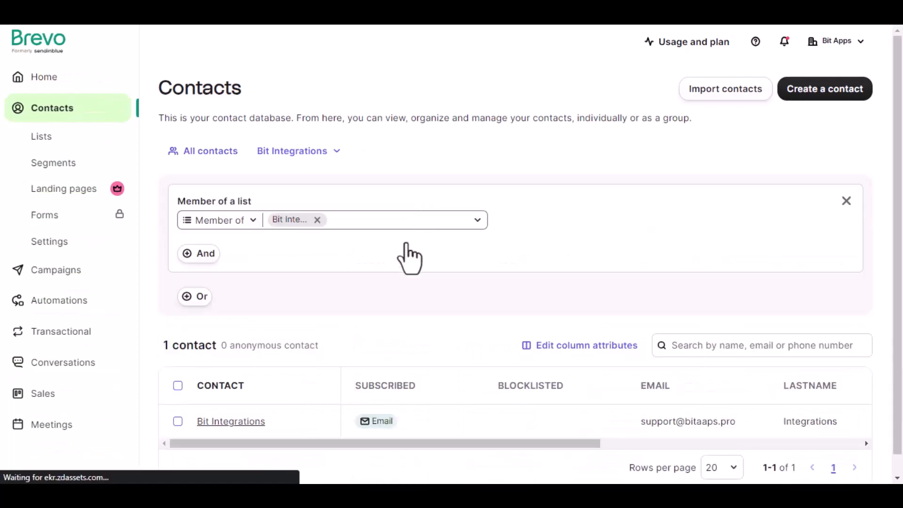
{"action": "scroll", "coordinate": [400, 282], "scroll_direction": "down", "scroll_amount": 1}
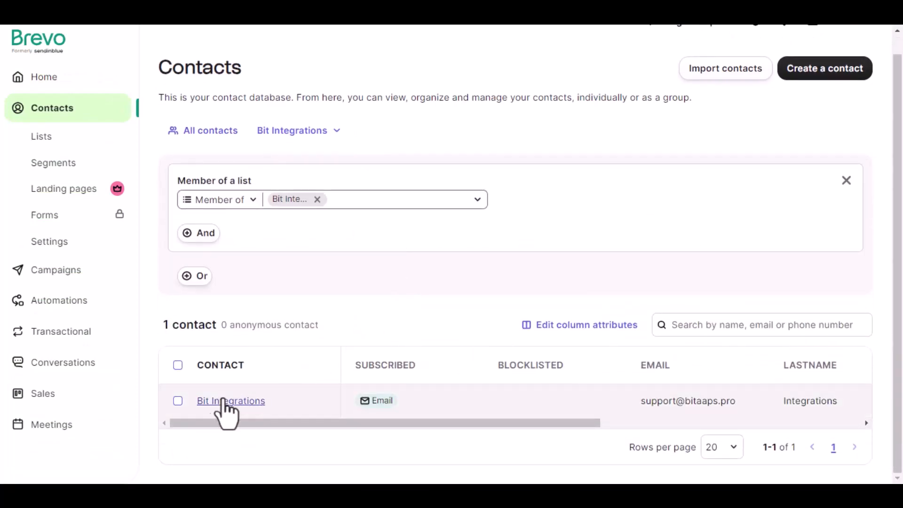